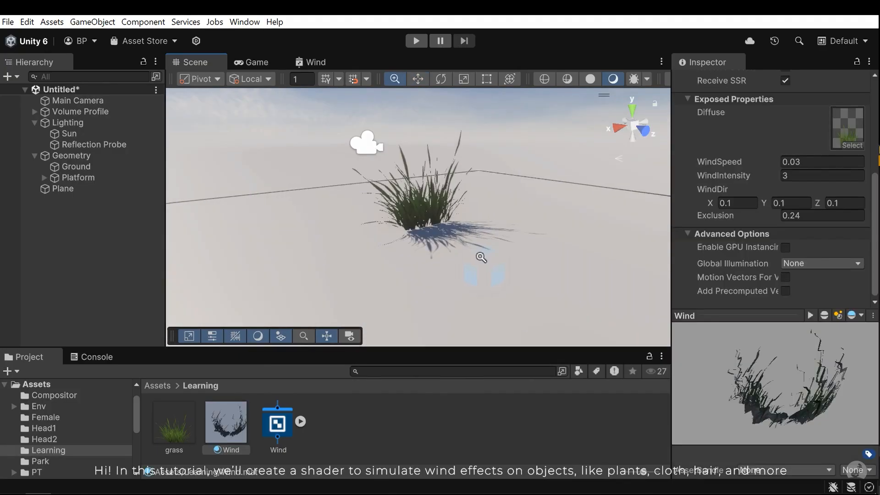
alt+right_drag(481, 258, 452, 259)
middle_drag(452, 260, 481, 266)
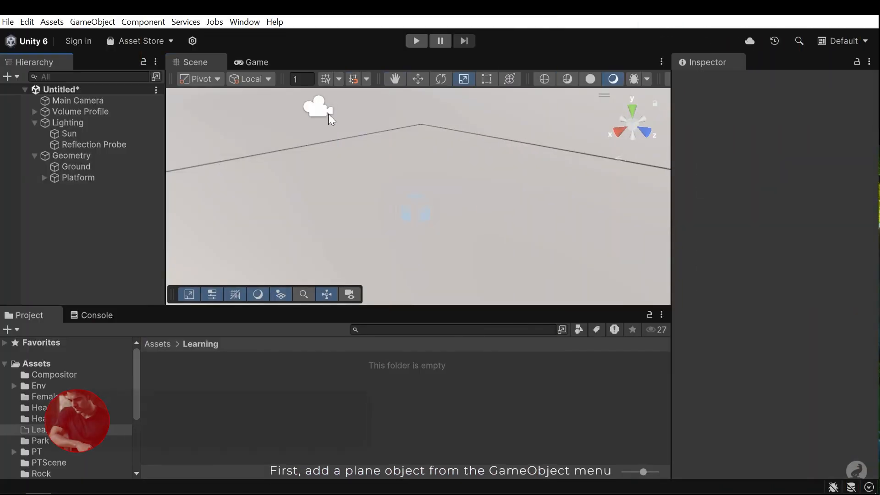
Add a 3D Plane object to the scene.
click(89, 25)
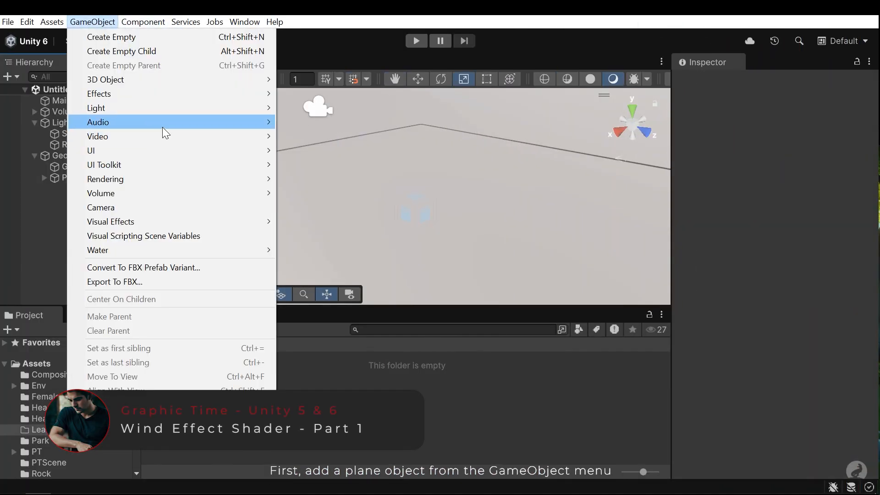
mouse_move(179, 81)
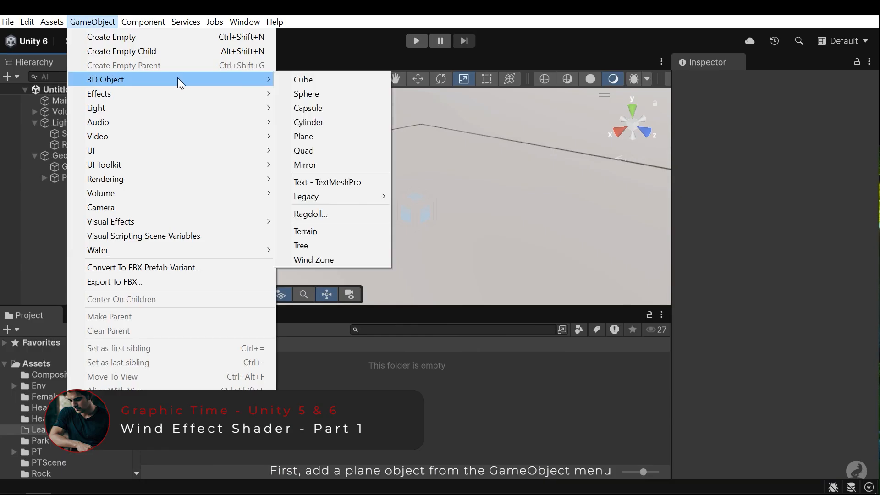
click(313, 137)
right_drag(478, 186, 453, 184)
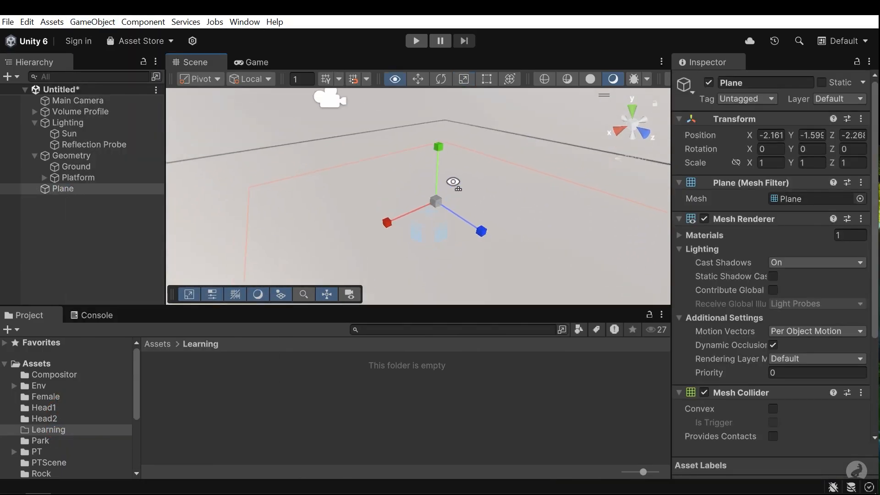
Raise the plane above the ground to a Y position of about 0.68.
scroll(443, 173, down, 3)
key(w)
drag(435, 165, 427, 101)
key(r)
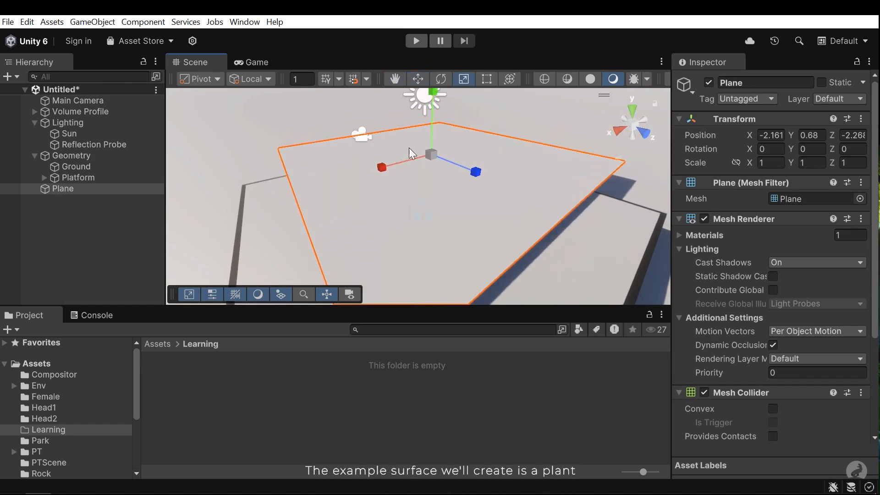
Shrink the plane along X into a narrow strip and reposition it over the platform, leaving it deselected.
drag(397, 163, 411, 158)
key(w)
drag(472, 172, 513, 200)
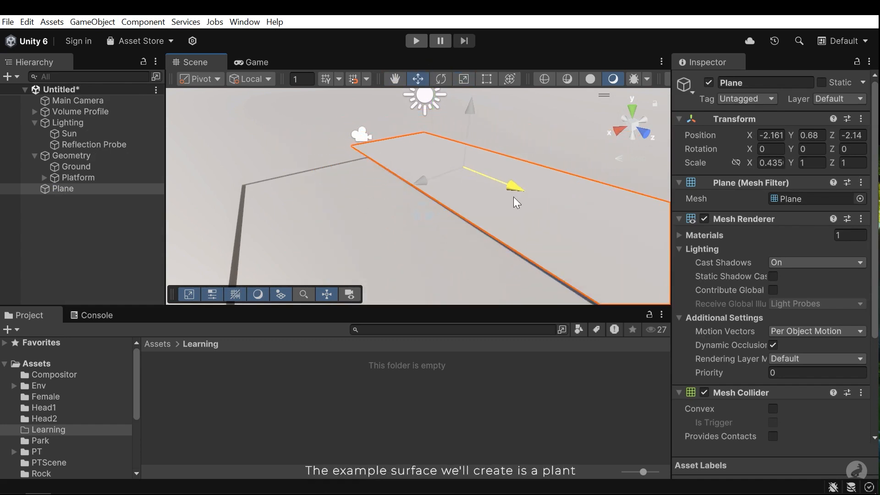
drag(468, 169, 369, 224)
key(w)
middle_drag(397, 197, 469, 229)
scroll(471, 229, up, 3)
alt+drag(471, 230, 447, 250)
click(440, 386)
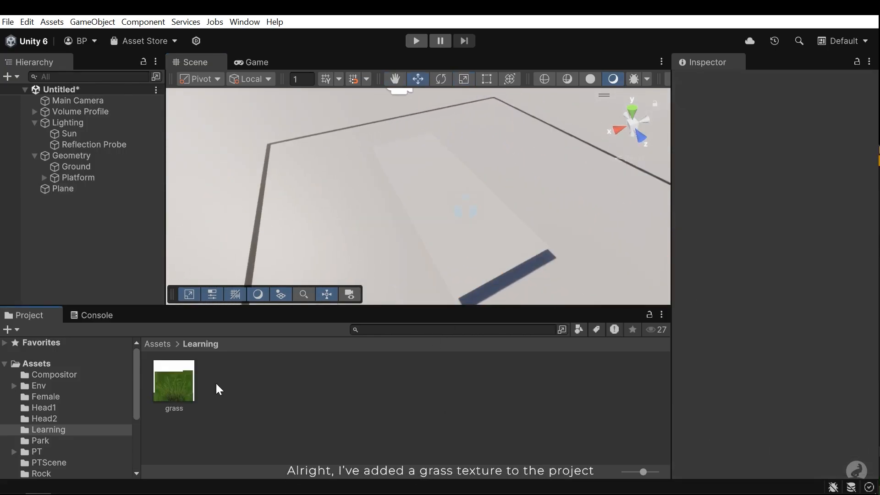
Enable Alpha Is Transparency for the grass texture and apply its import settings.
click(161, 383)
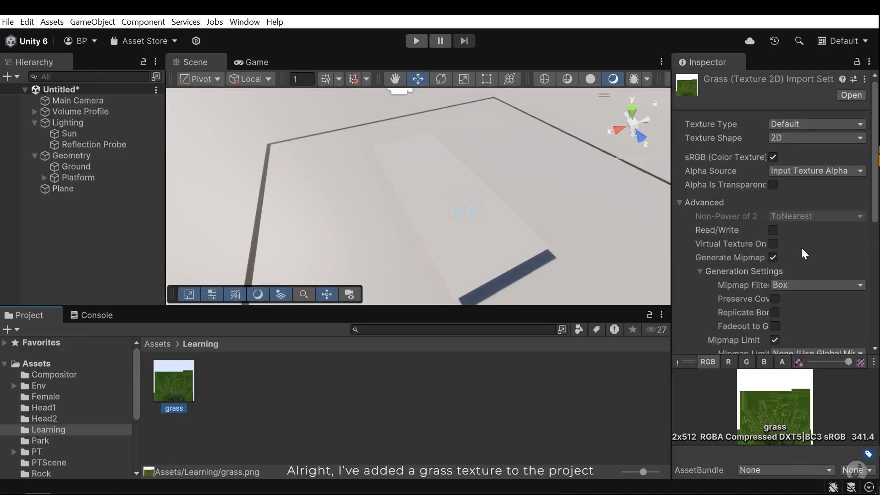
click(774, 184)
scroll(847, 254, down, 10)
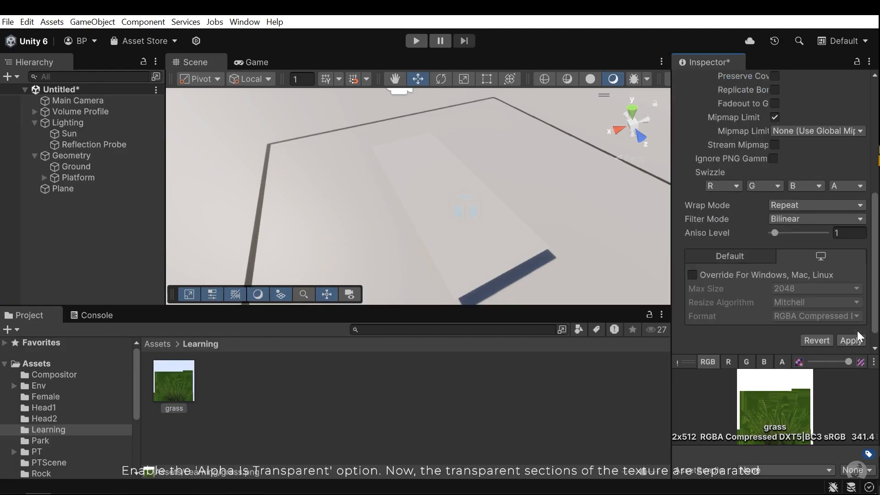
click(851, 340)
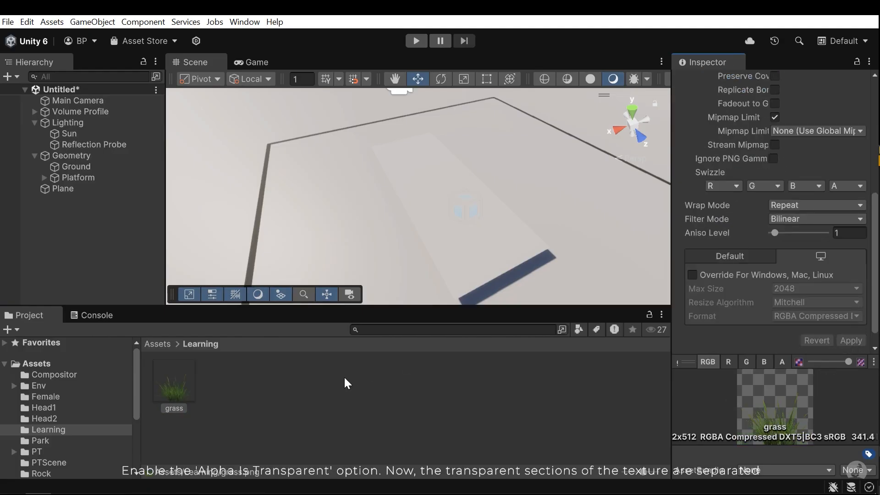
click(209, 403)
click(181, 385)
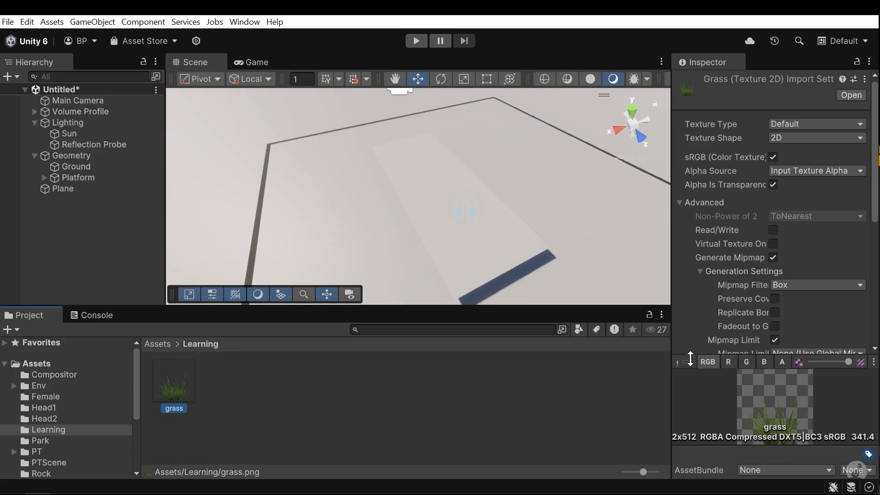
mouse_move(684, 362)
mouse_down()
mouse_move(691, 172)
mouse_move(692, 347)
mouse_up()
click(385, 402)
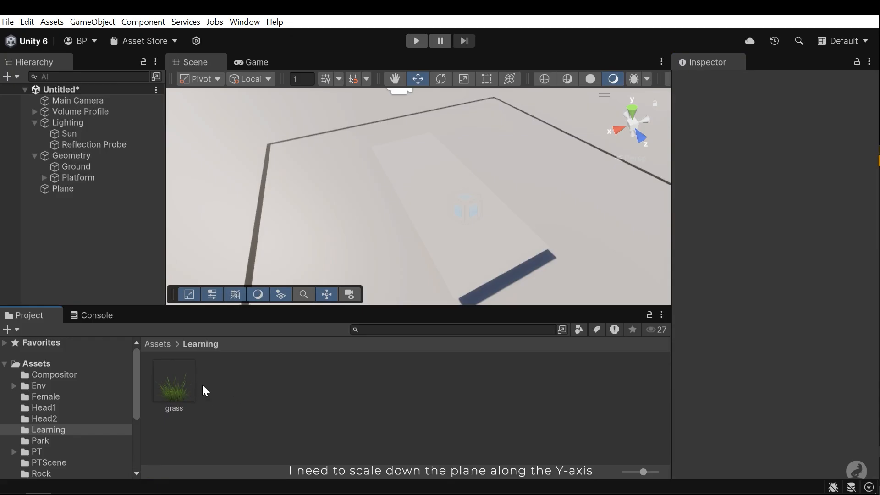
Shorten the plane along its length to a Z scale of about 0.167, making it roughly square.
right_drag(449, 157, 423, 176)
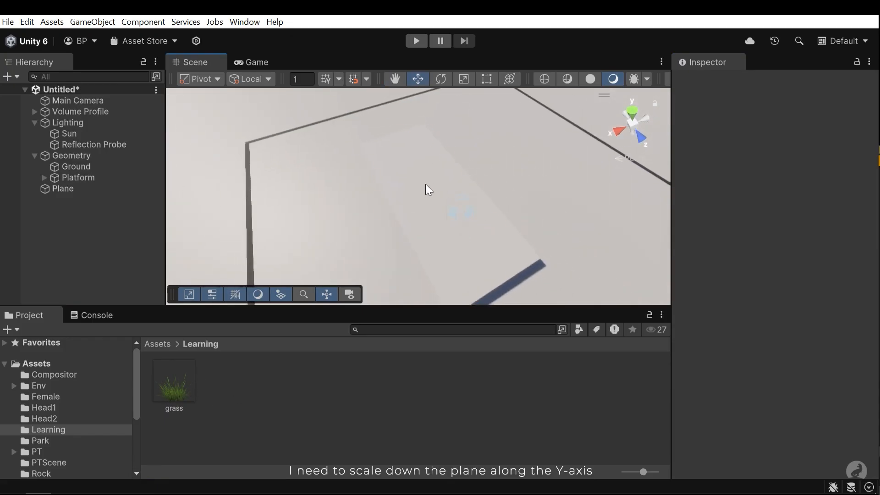
click(450, 218)
drag(461, 223, 405, 208)
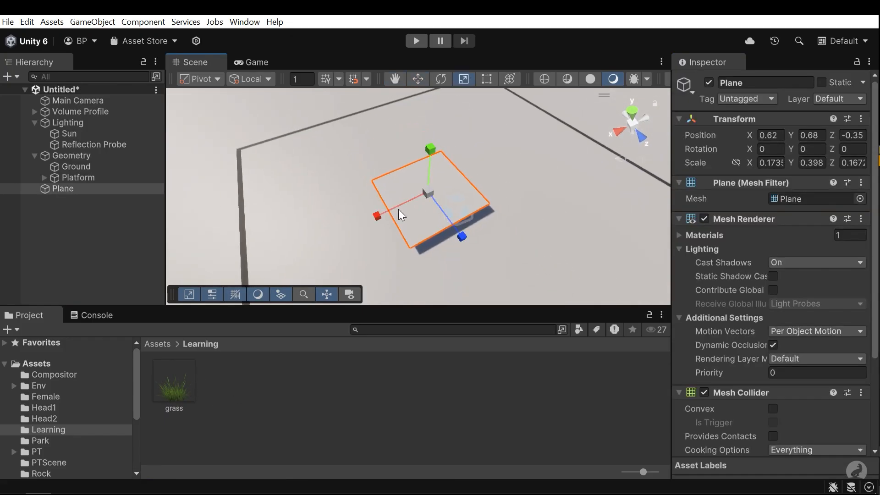
click(349, 97)
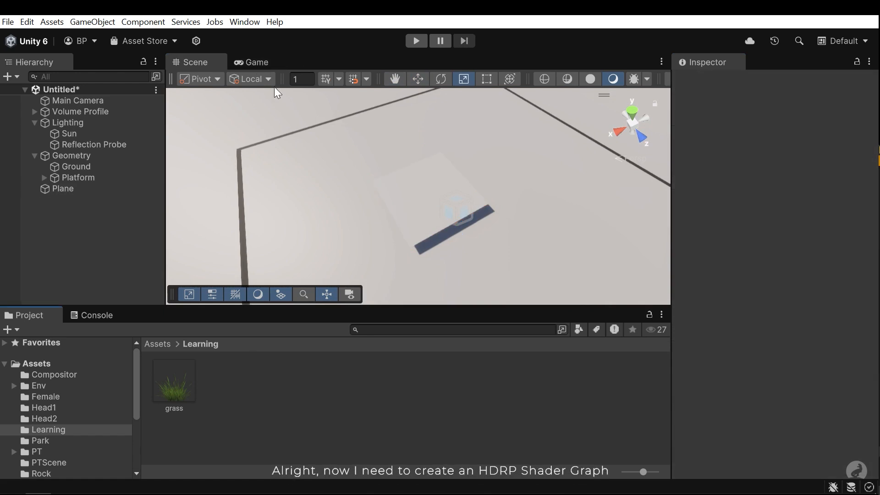
Create an HDRP Lit Shader Graph named Wind in the Learning folder.
right_click(266, 372)
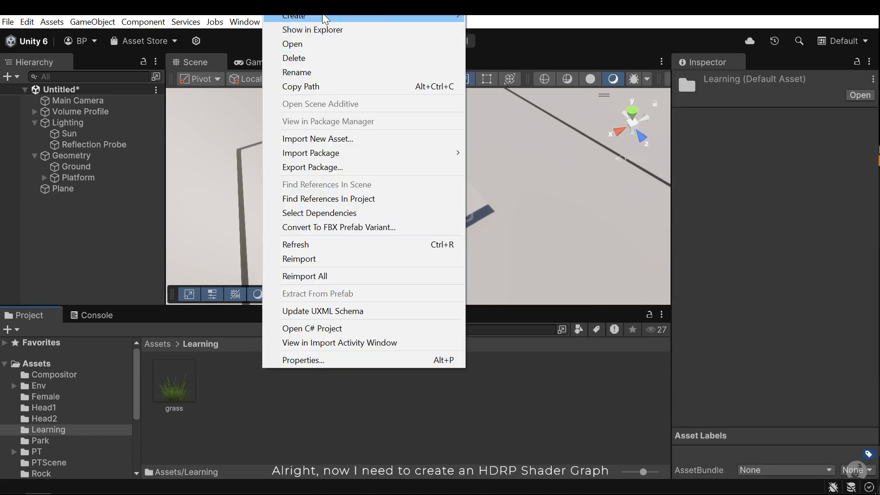
mouse_move(324, 20)
mouse_move(522, 193)
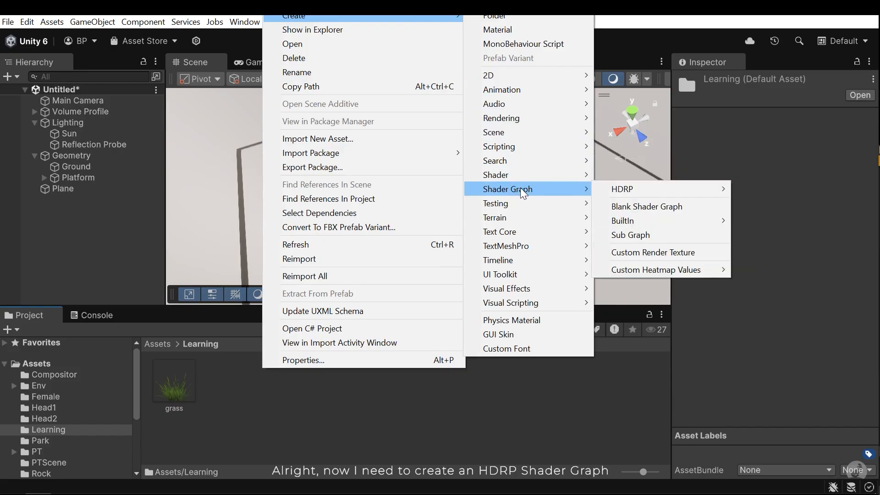
mouse_move(664, 189)
click(814, 191)
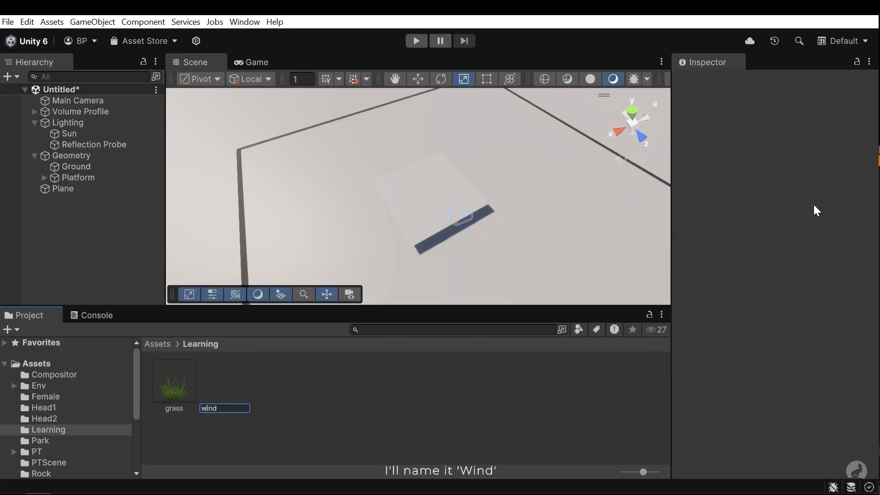
key(Return)
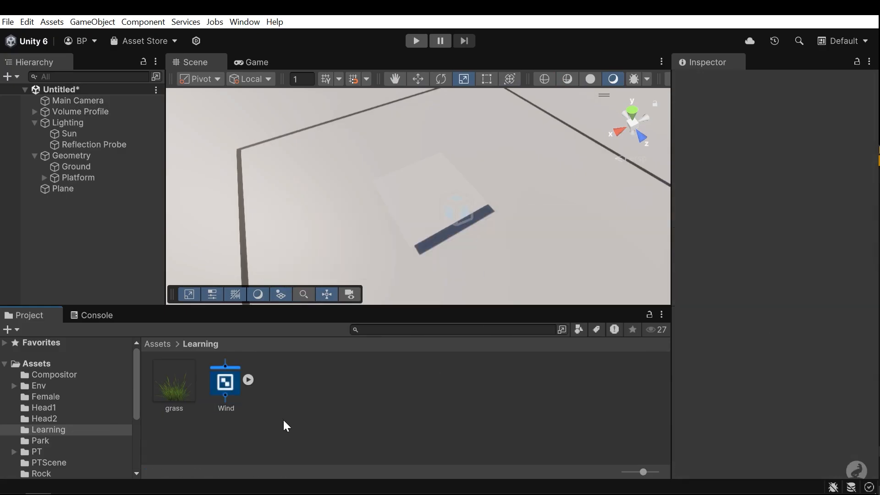
Open the Wind shader graph, enlarge its editing area, and hide the Graph Inspector to expose the Vertex and Fragment blocks.
double_click(218, 381)
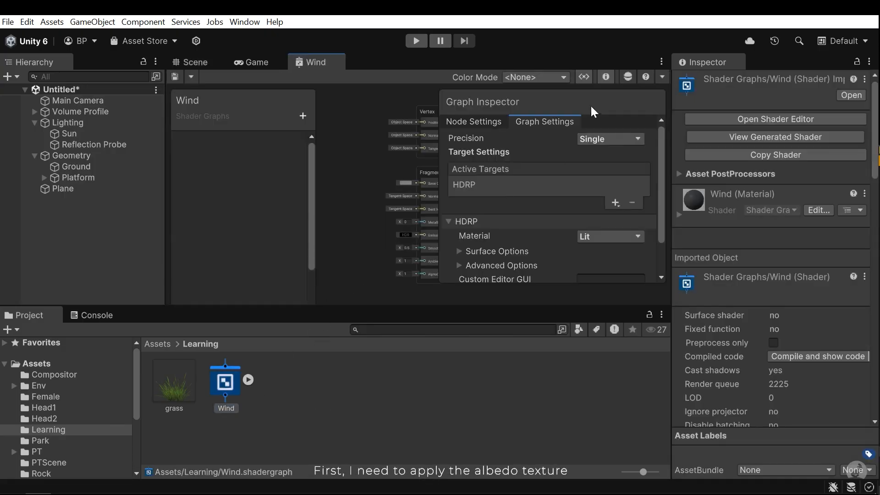
drag(422, 306, 422, 372)
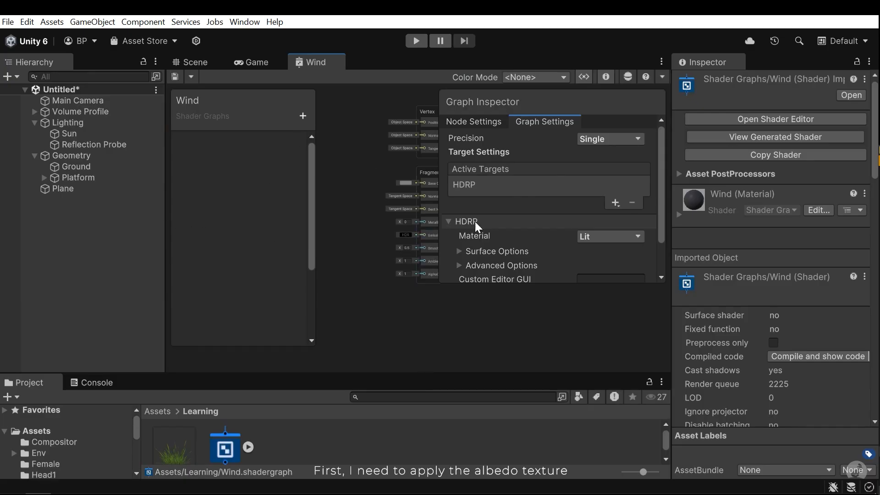
click(606, 76)
scroll(488, 223, down, 3)
middle_drag(455, 190, 552, 249)
scroll(477, 225, up, 6)
scroll(486, 238, down, 2)
middle_drag(475, 235, 528, 253)
scroll(425, 234, up, 2)
Add a Texture 2D property named Diffuse to the Wind graph.
click(302, 116)
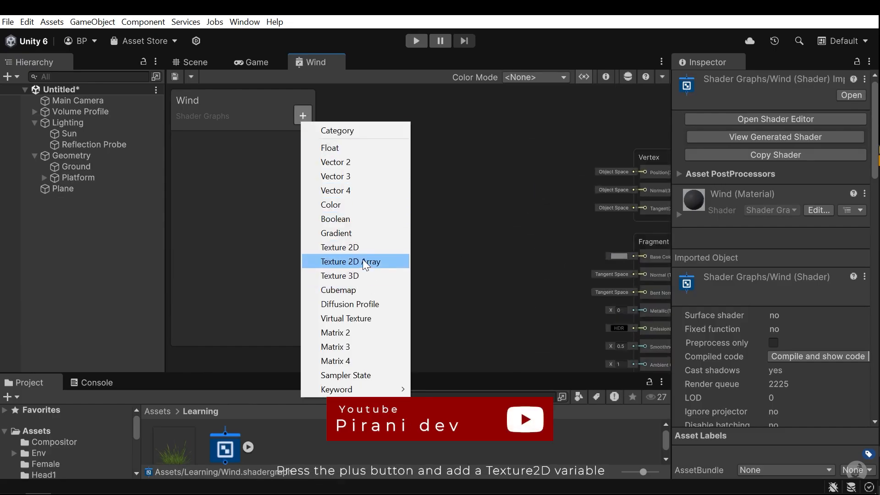
click(362, 248)
text(Diffuse)
key(Return)
Place the Diffuse property in the graph and connect it to a new Sample Texture 2D node.
drag(225, 150, 452, 247)
click(463, 274)
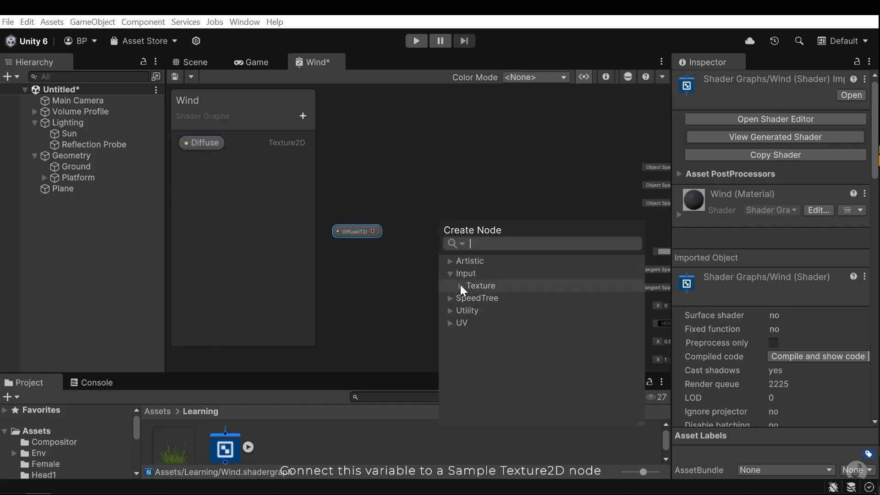
click(460, 285)
click(507, 325)
middle_drag(497, 310, 422, 277)
Connect the Sample Texture 2D node's RGBA output to the Fragment Base Color input and save the graph.
drag(394, 221, 558, 219)
scroll(532, 270, down, 3)
scroll(510, 254, up, 1)
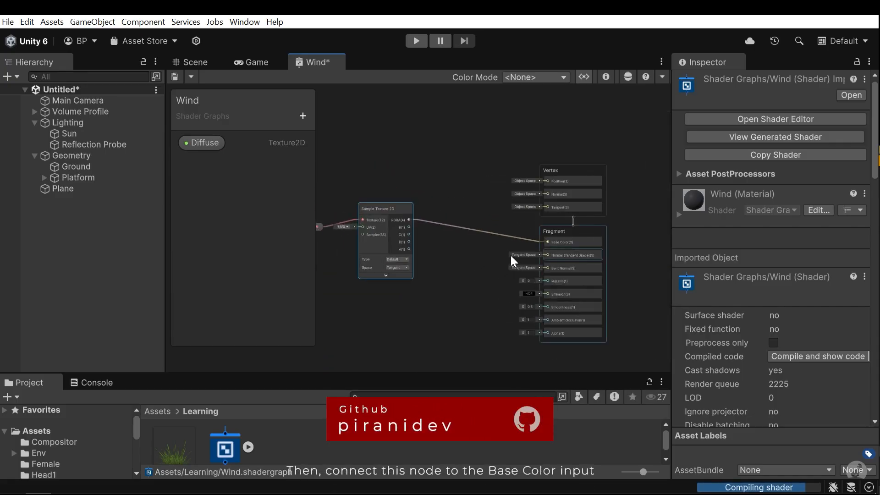
middle_drag(488, 261, 566, 260)
click(174, 79)
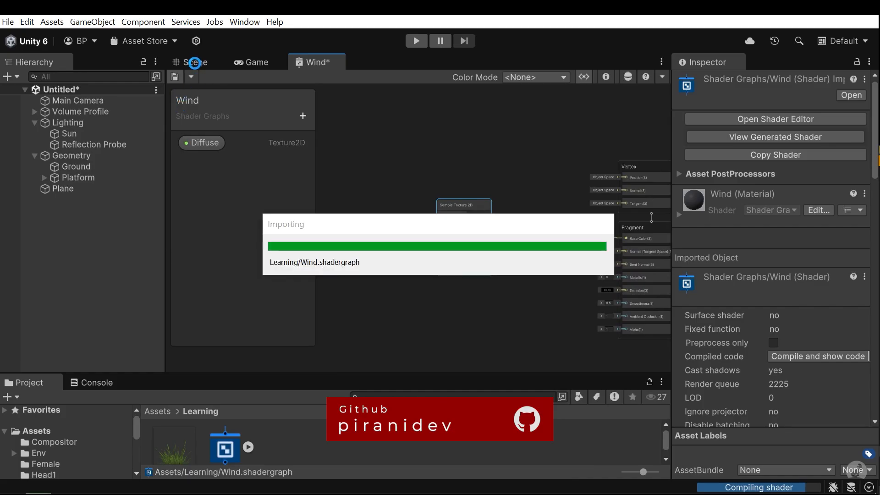
Return to the scene and create a material named Wind in the Learning folder.
click(195, 62)
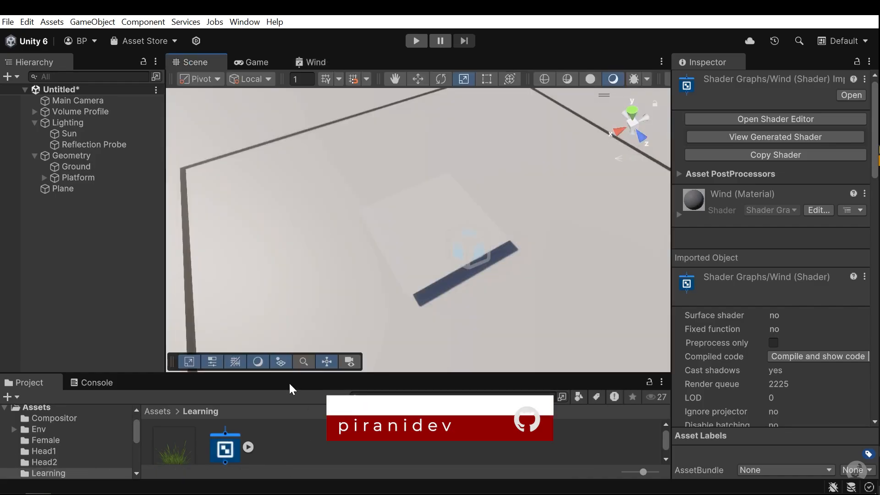
drag(290, 376, 290, 350)
click(289, 401)
right_click(289, 401)
mouse_move(376, 45)
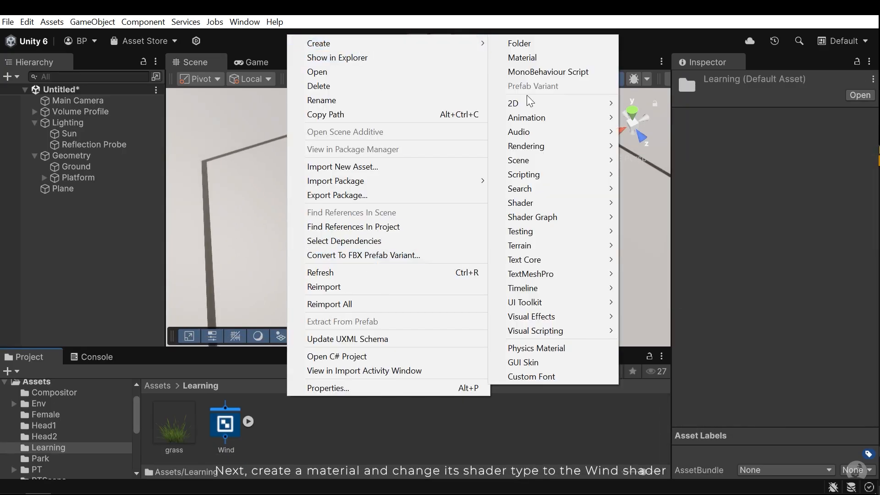
click(522, 57)
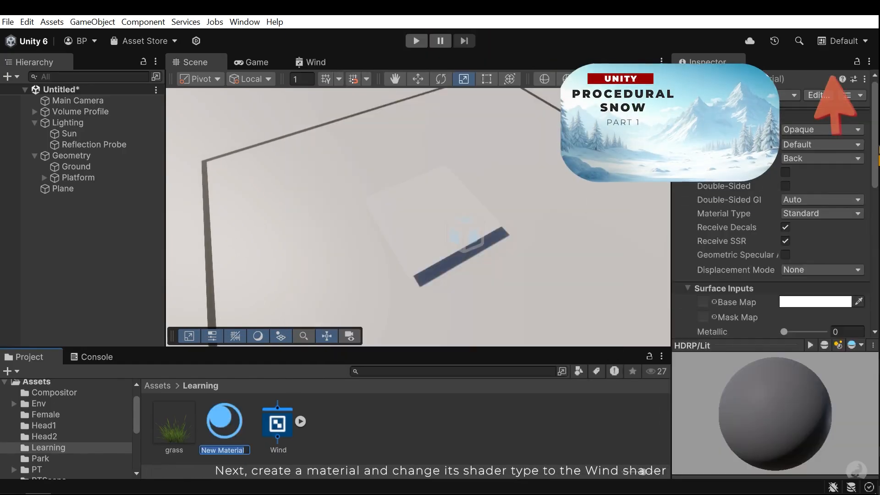
text(Wind)
key(Return)
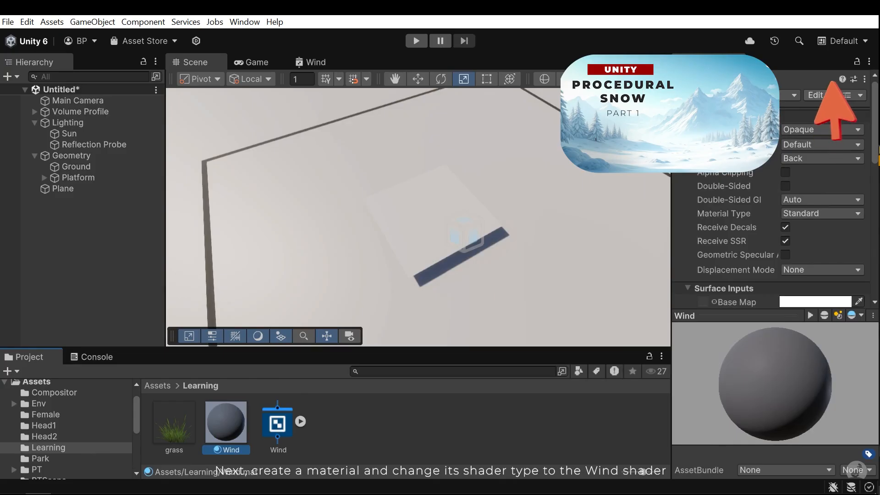
Assign the Wind shader graph to the Wind material and set the grass texture as its Diffuse map.
click(780, 93)
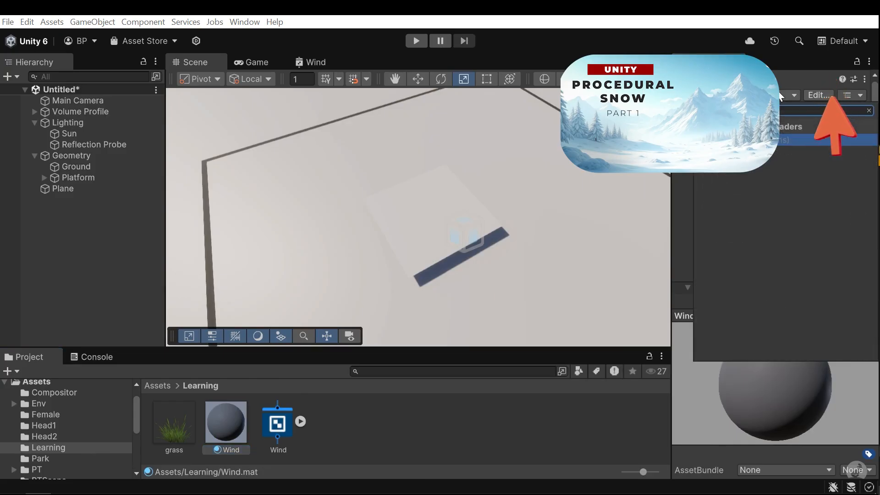
click(789, 139)
drag(195, 426, 786, 277)
drag(835, 206, 835, 207)
Apply the Wind material to the plane in the scene.
right_drag(418, 275, 429, 296)
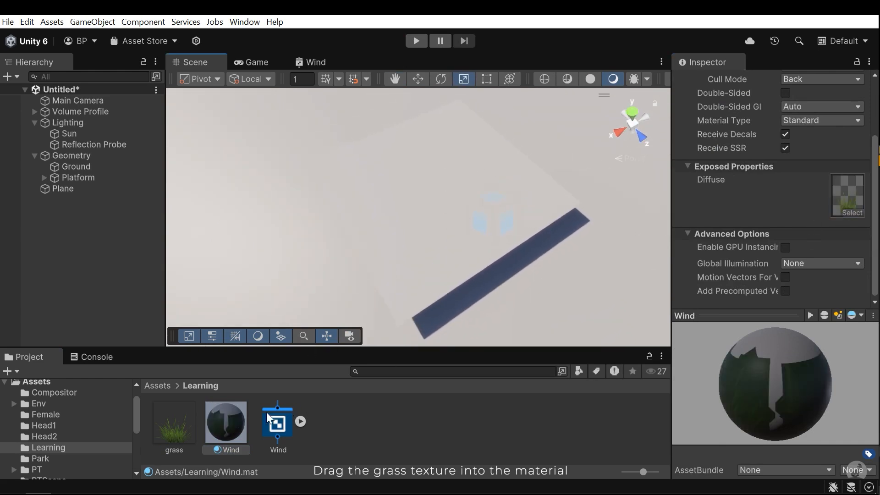
drag(224, 439, 448, 252)
scroll(512, 253, down, 2)
right_drag(512, 253, 473, 257)
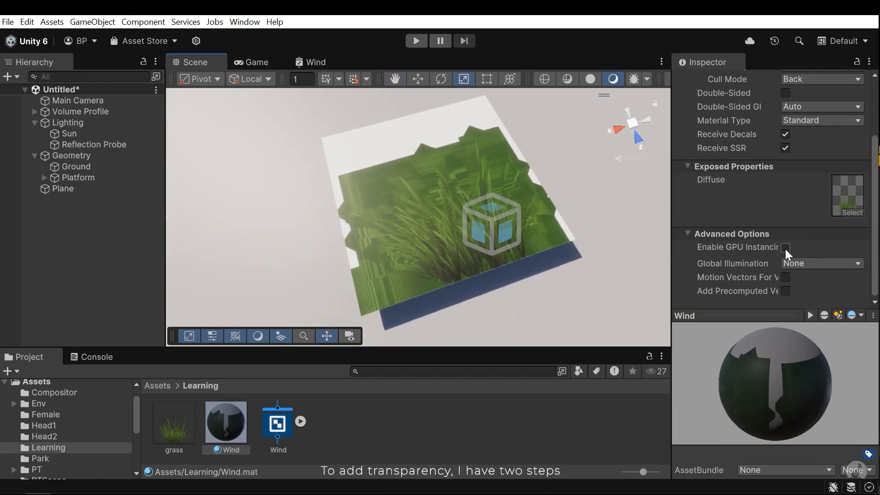
Enable Alpha Clipping in the Wind shader graph's HDRP surface options.
scroll(786, 252, up, 3)
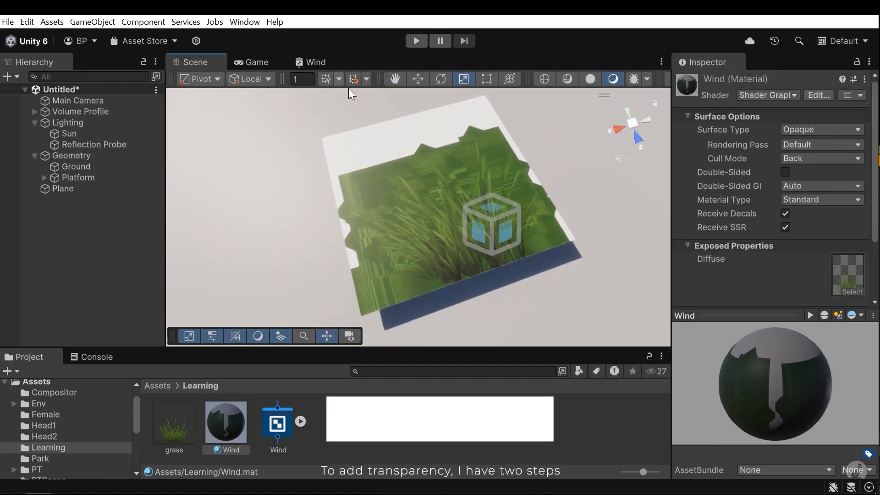
click(330, 62)
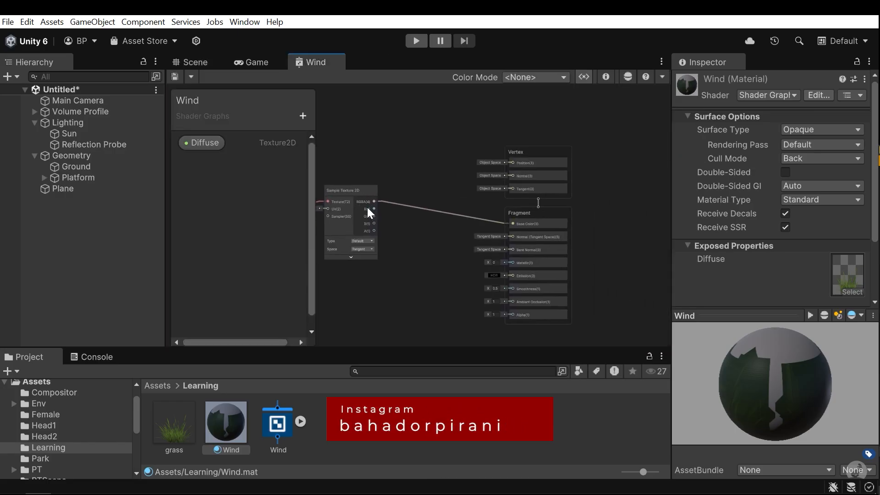
click(606, 77)
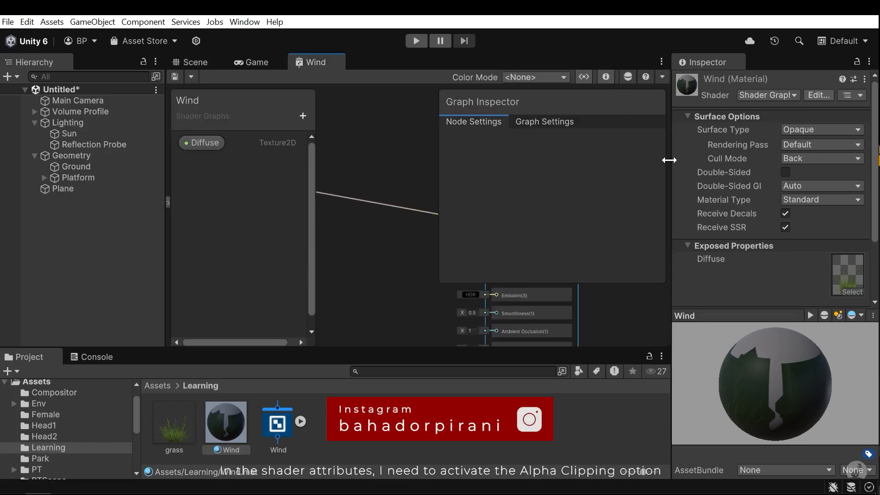
click(552, 132)
scroll(590, 248, down, 2)
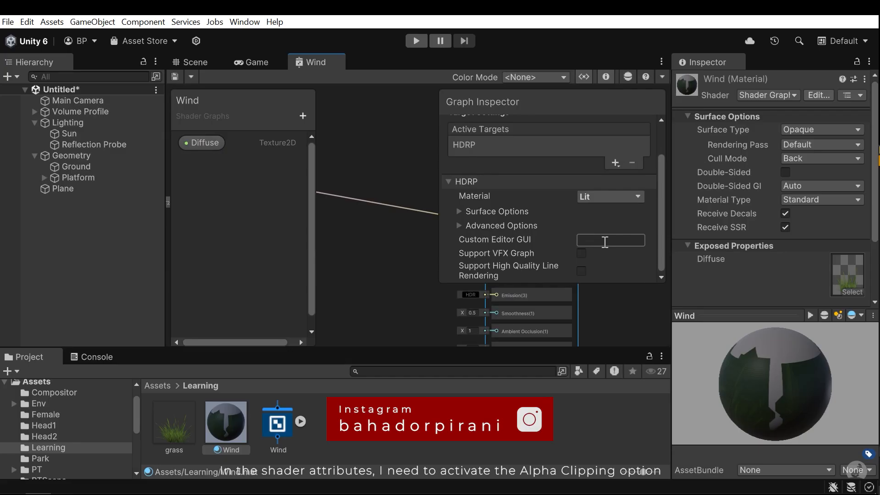
click(480, 213)
scroll(573, 246, down, 3)
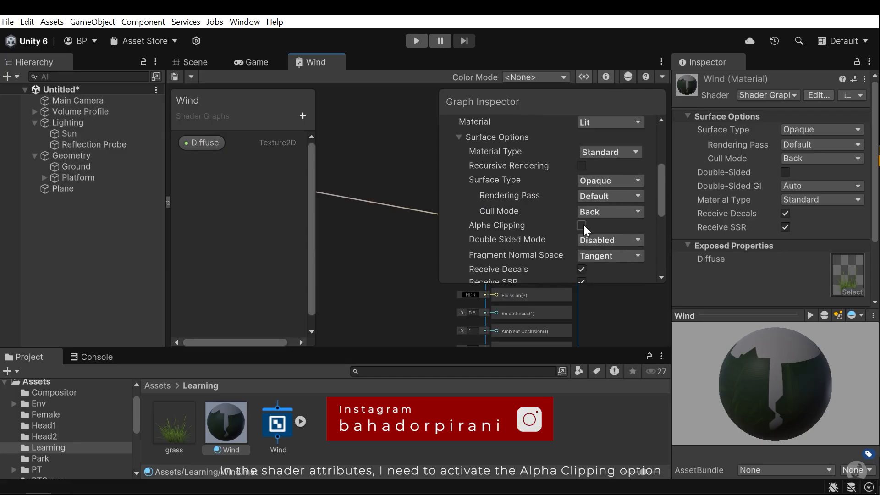
click(582, 225)
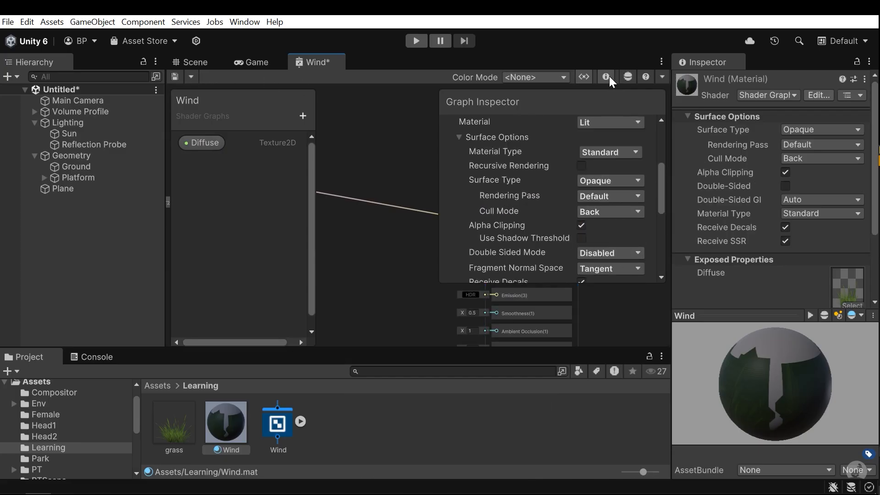
click(609, 76)
Preview the alpha channel of the grass texture from the Learning folder.
middle_drag(498, 253, 515, 137)
middle_drag(538, 228, 593, 290)
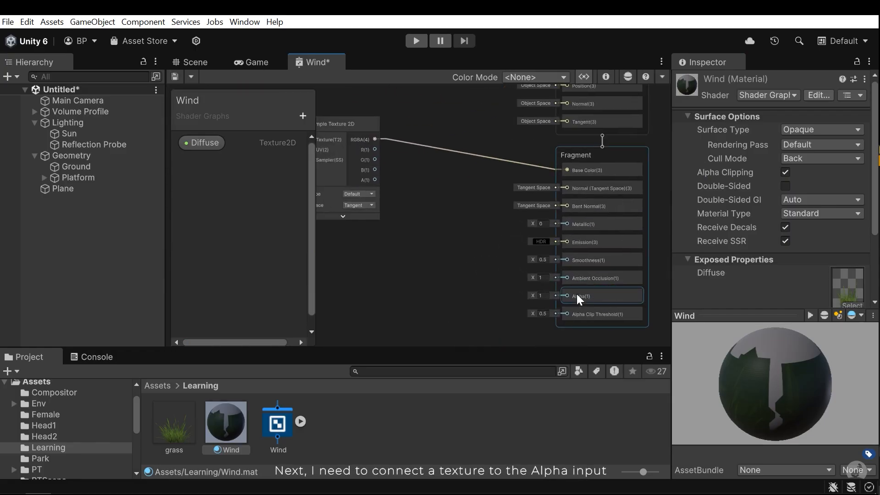
middle_drag(466, 260, 505, 240)
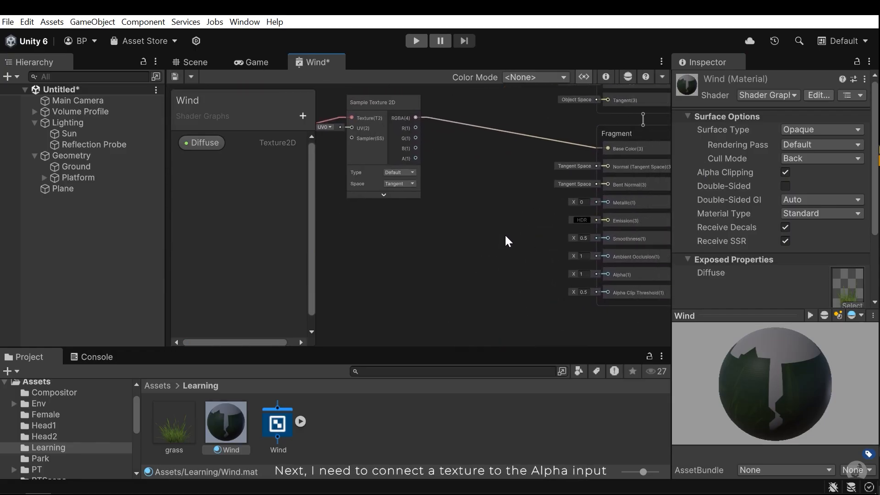
middle_drag(441, 165, 430, 169)
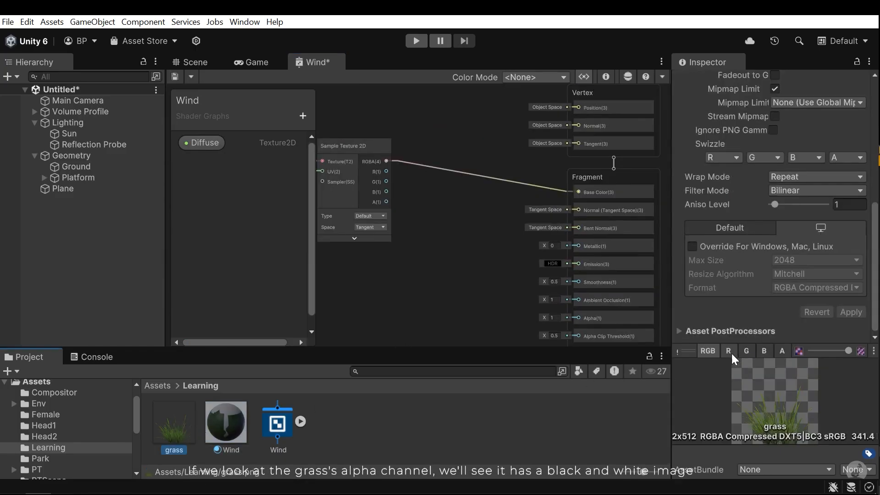
click(783, 351)
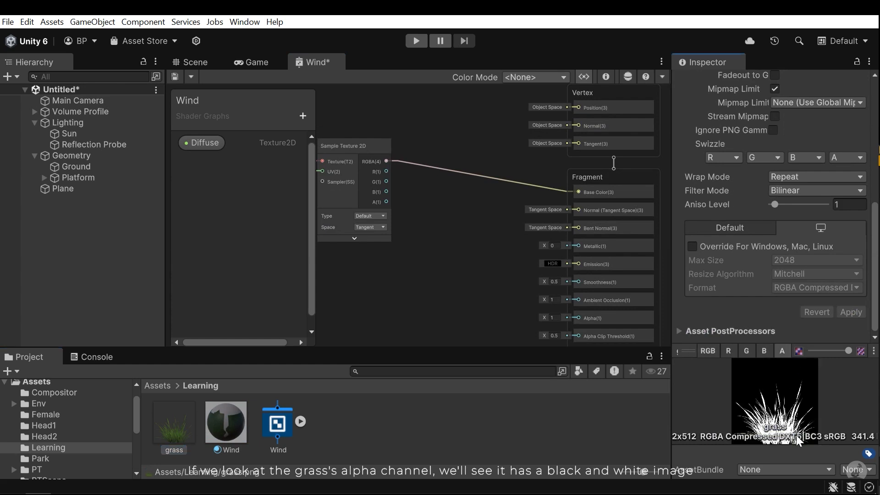
Connect the Sample Texture 2D node's A output to the Fragment Alpha input and save the graph.
drag(386, 202, 579, 240)
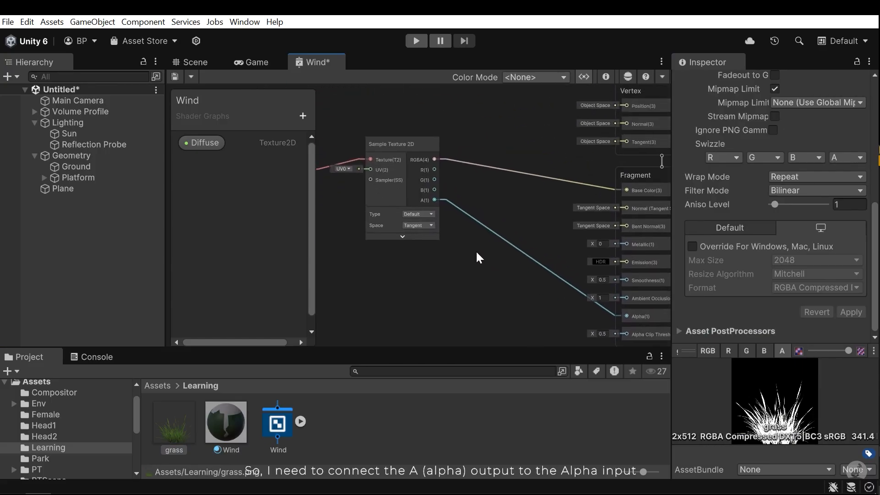
click(175, 77)
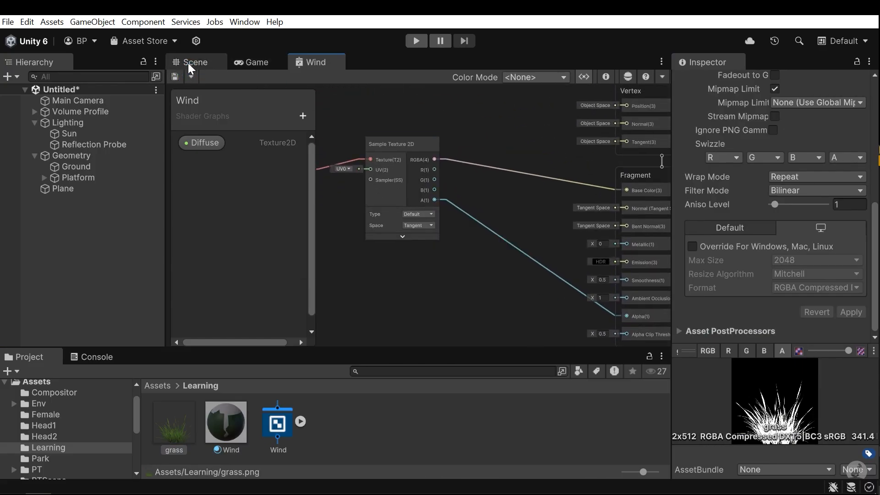
Return to the scene and rotate the grass plane upright to 90 degrees about the X axis.
click(182, 62)
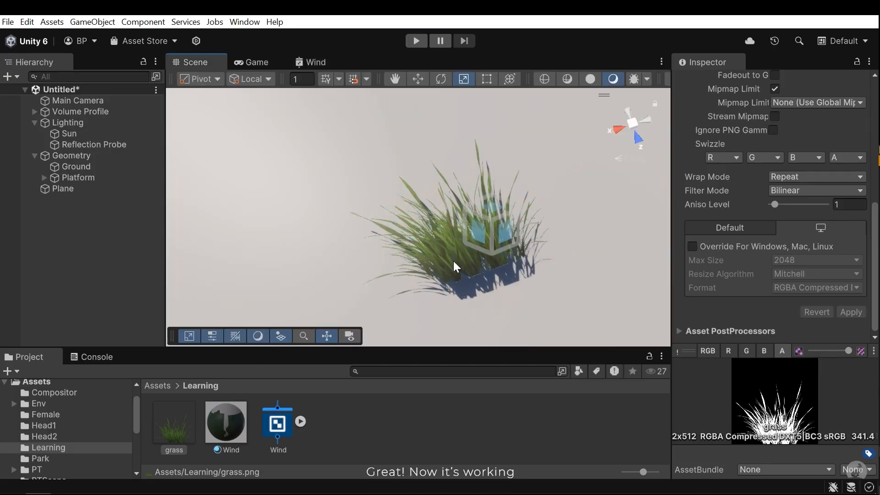
middle_drag(472, 232, 478, 238)
key(w)
right_drag(478, 238, 569, 187)
click(491, 269)
scroll(491, 270, down, 8)
right_drag(491, 270, 517, 247)
scroll(457, 248, up, 2)
key(e)
drag(440, 198, 523, 323)
alt+drag(433, 233, 551, 186)
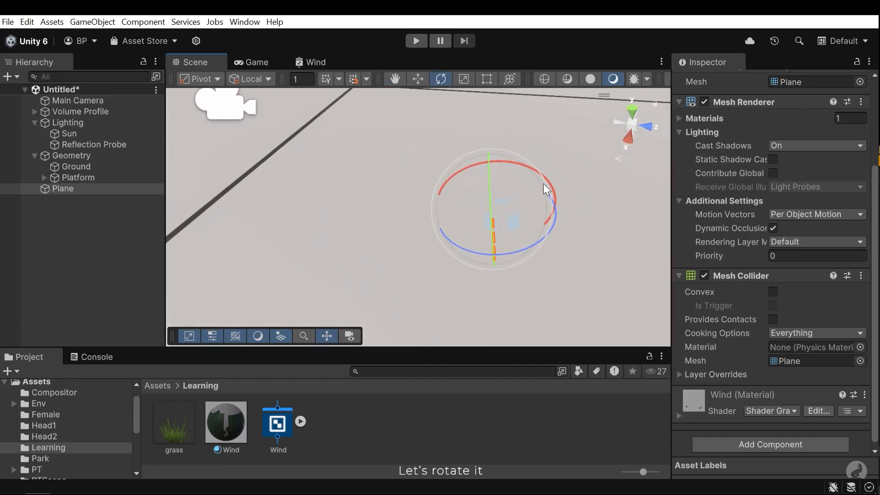
Raise the upright grass plane to a Y position of about 1.3.
alt+drag(544, 229, 407, 239)
key(w)
drag(436, 285, 436, 241)
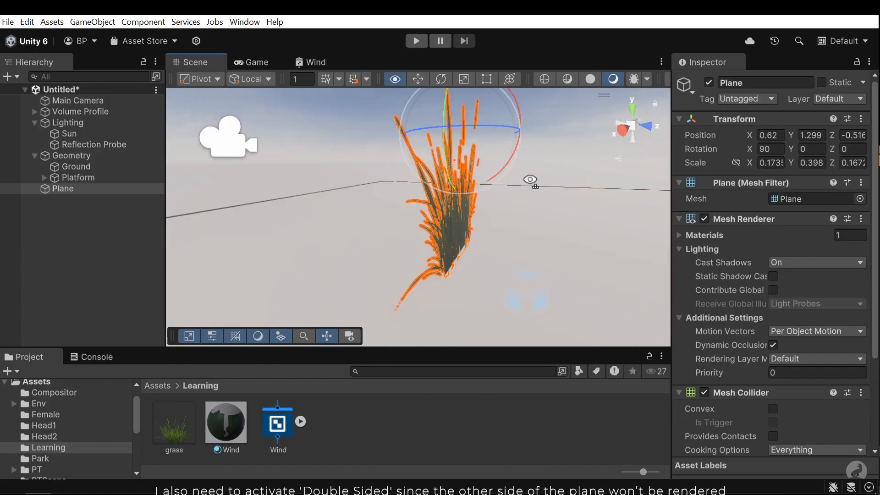
Enable Double-Sided on the Wind material and check the grass plane from both sides.
alt+drag(530, 180, 540, 226)
click(227, 424)
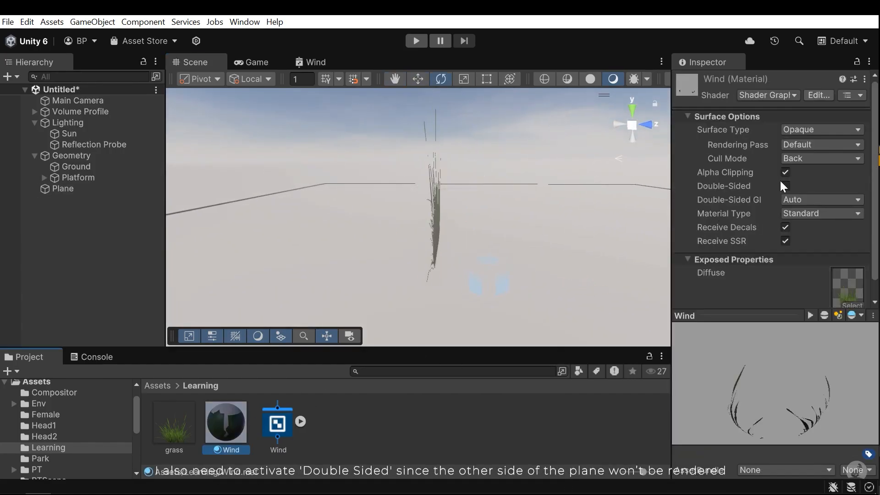
alt+drag(414, 209, 516, 207)
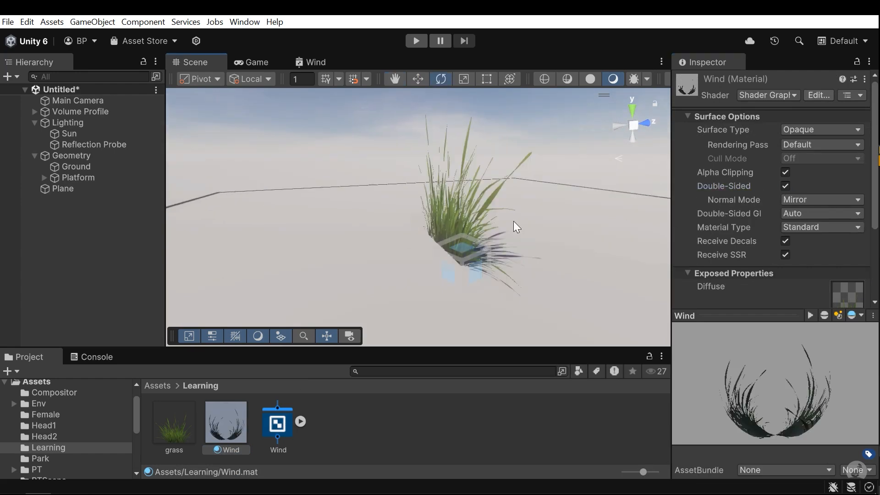
alt+drag(514, 221, 481, 232)
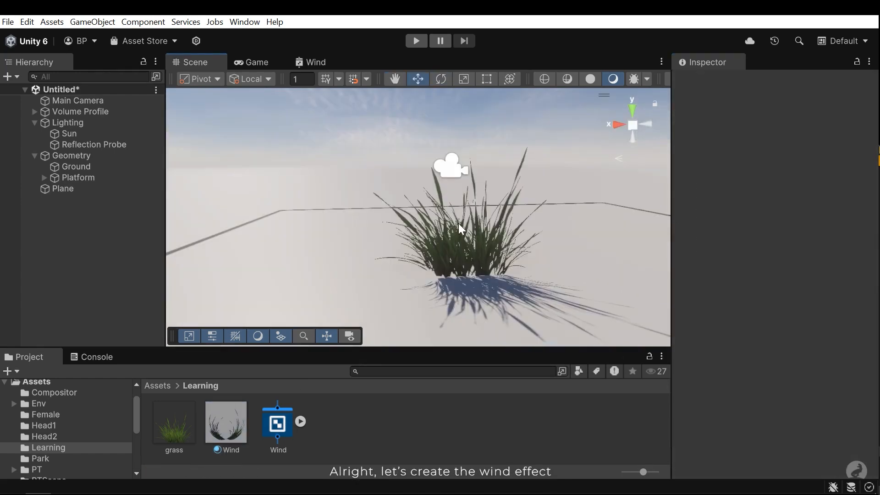
Return to the Wind shader graph and add a Time node in the empty area above and left of the texture nodes.
click(313, 62)
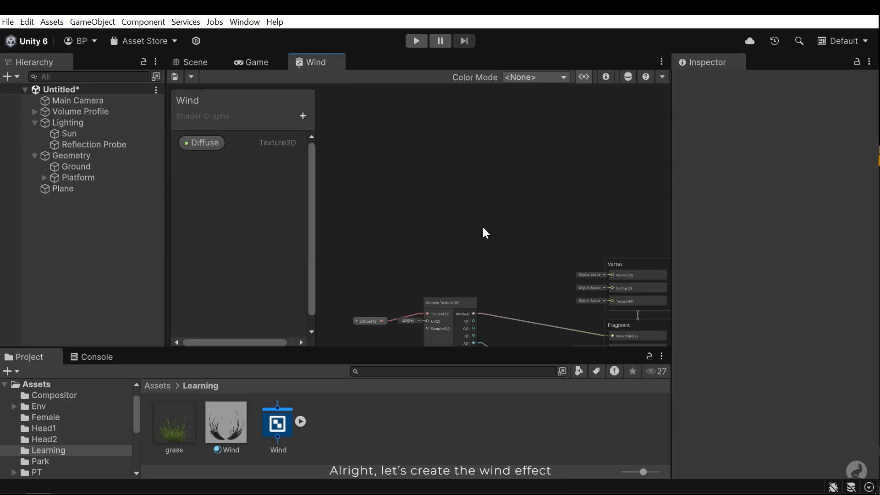
scroll(493, 236, up, 2)
middle_drag(424, 238, 452, 258)
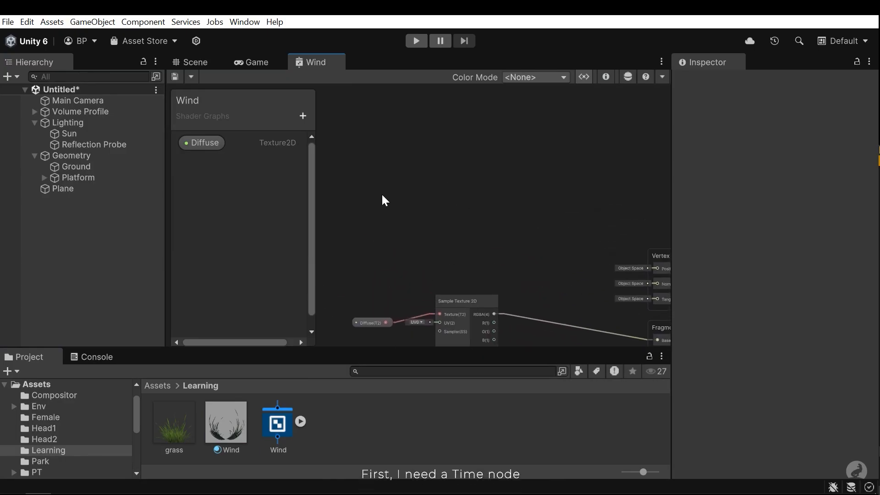
key(space)
text(tim,e)
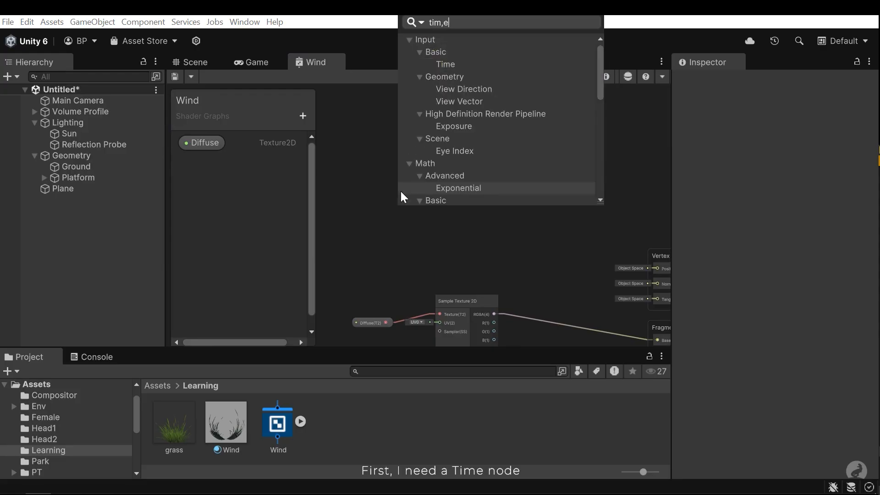
click(444, 64)
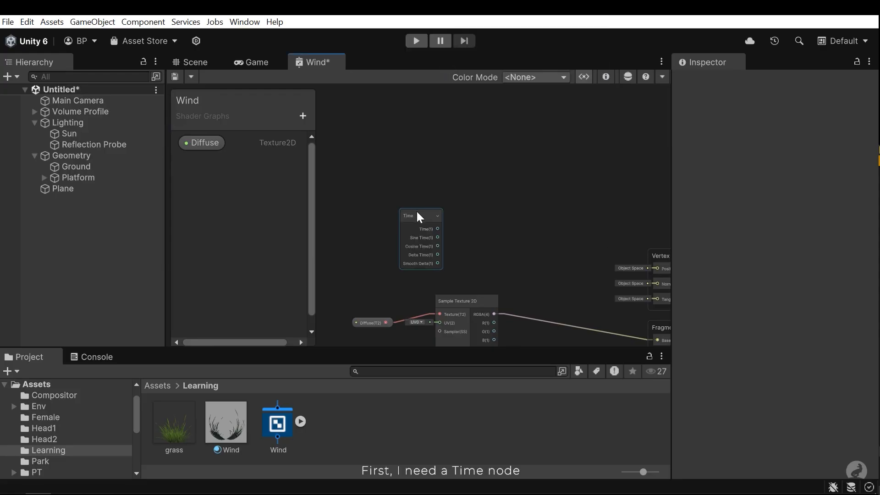
middle_drag(431, 218, 503, 209)
drag(482, 203, 358, 189)
middle_drag(383, 200, 460, 264)
drag(433, 253, 394, 203)
middle_drag(450, 239, 432, 213)
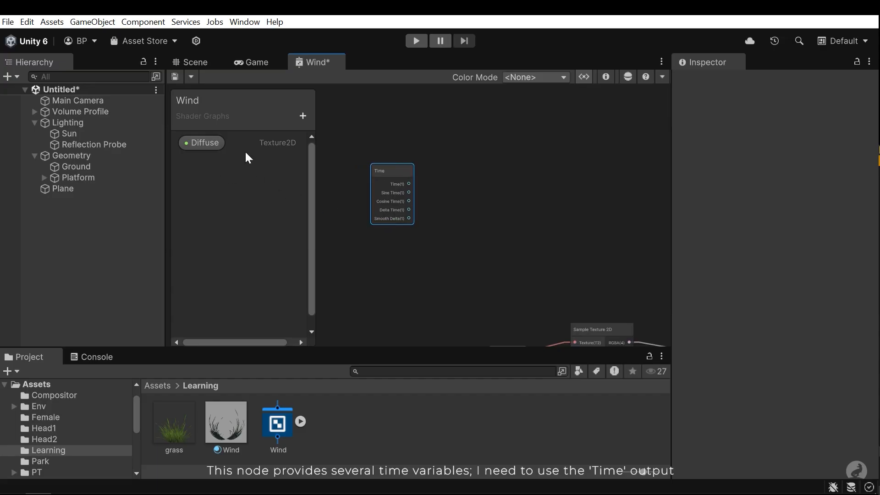
Create a Float property named WindSpeed and place it in the graph beneath the Time node.
click(305, 115)
click(394, 137)
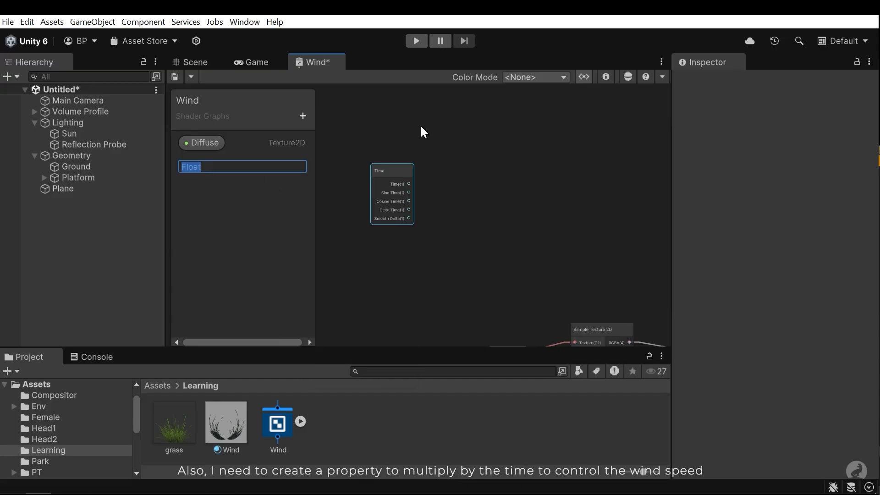
text(WindSpeed)
key(Return)
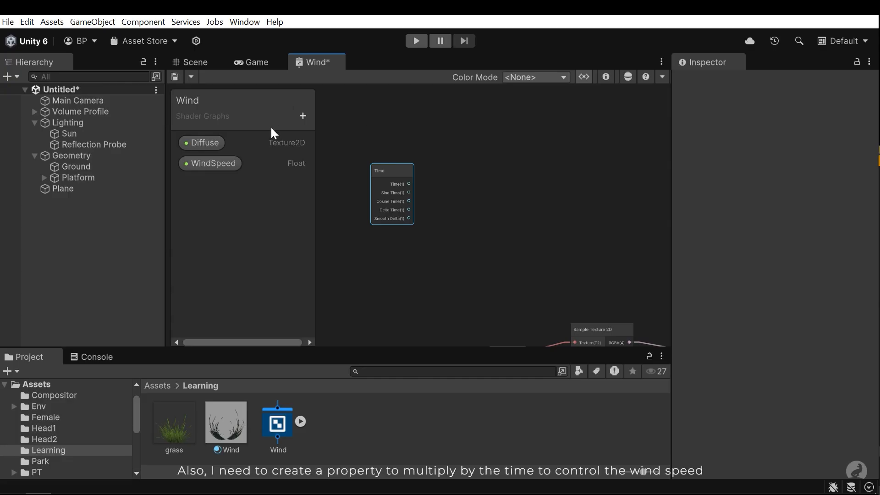
scroll(406, 240, up, 3)
mouse_move(403, 254)
mouse_down()
mouse_move(407, 240)
mouse_move(389, 245)
mouse_up()
Add a Multiply node and connect the Time output to A and WindSpeed to B.
text(m)
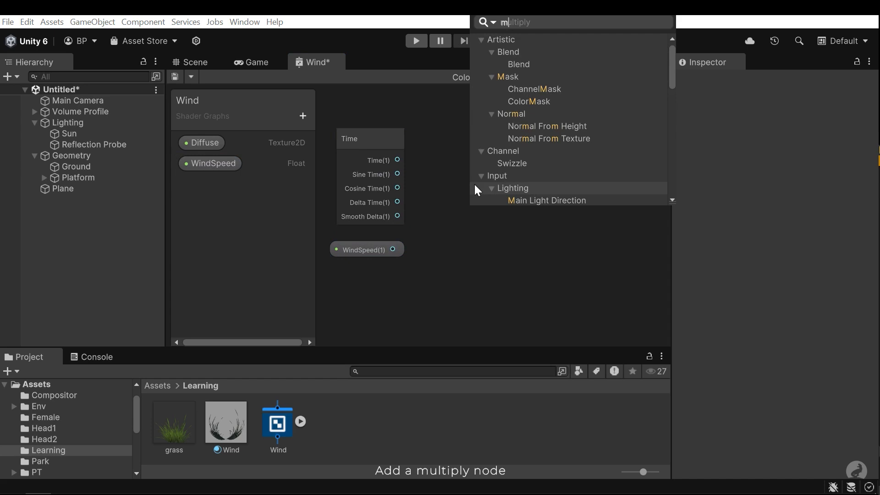
key(Return)
click(530, 263)
drag(500, 209, 492, 178)
drag(399, 160, 473, 203)
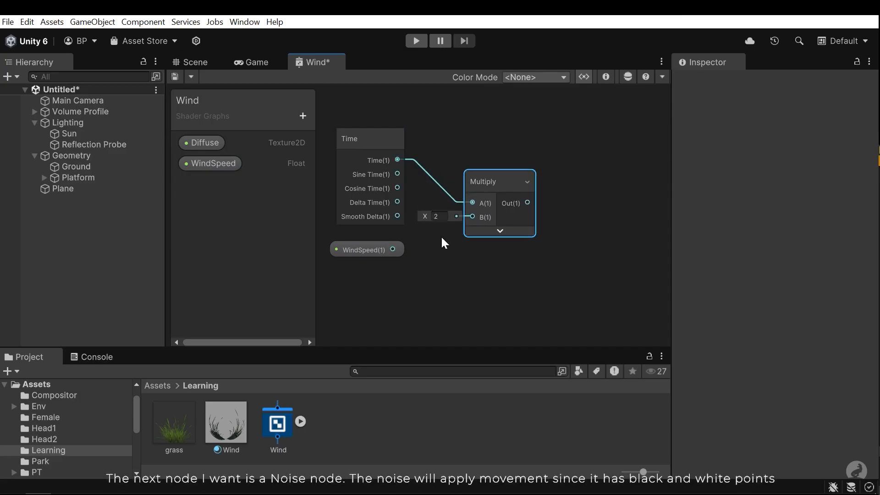
drag(393, 249, 472, 217)
Add a Simple Noise node to the right of the Multiply node.
scroll(504, 232, down, 2)
middle_drag(509, 233, 482, 243)
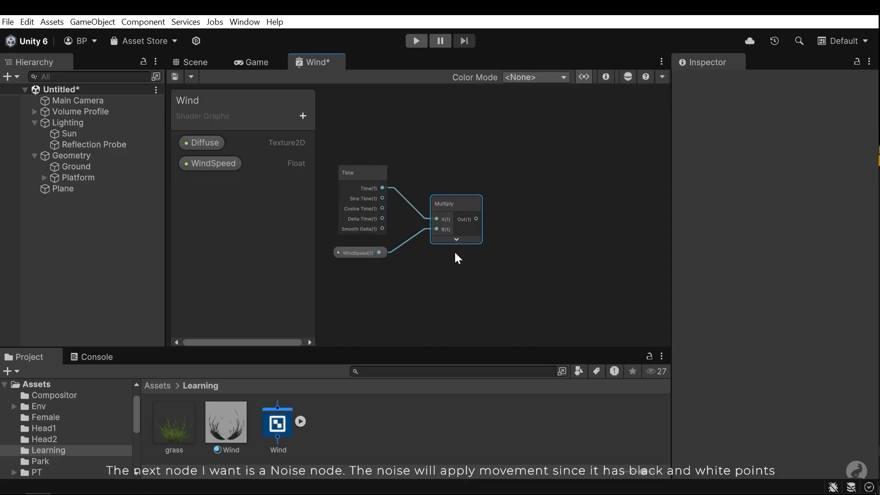
middle_drag(525, 222, 470, 223)
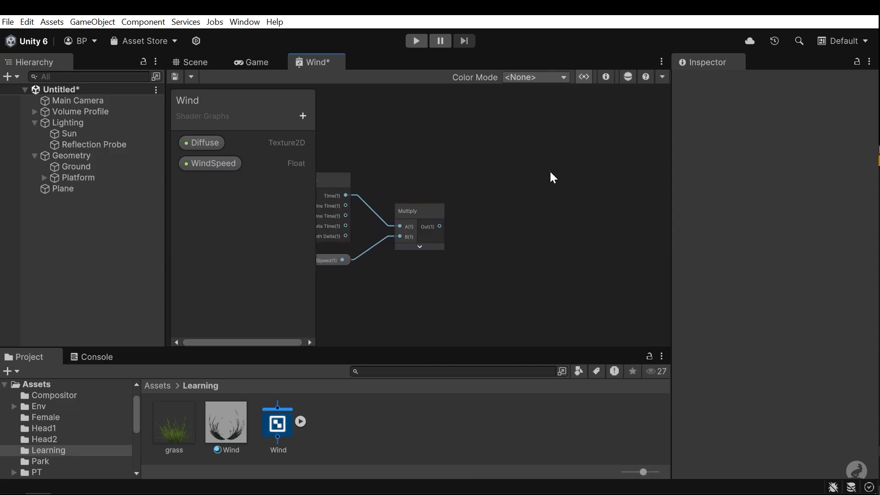
key(space)
text(noise)
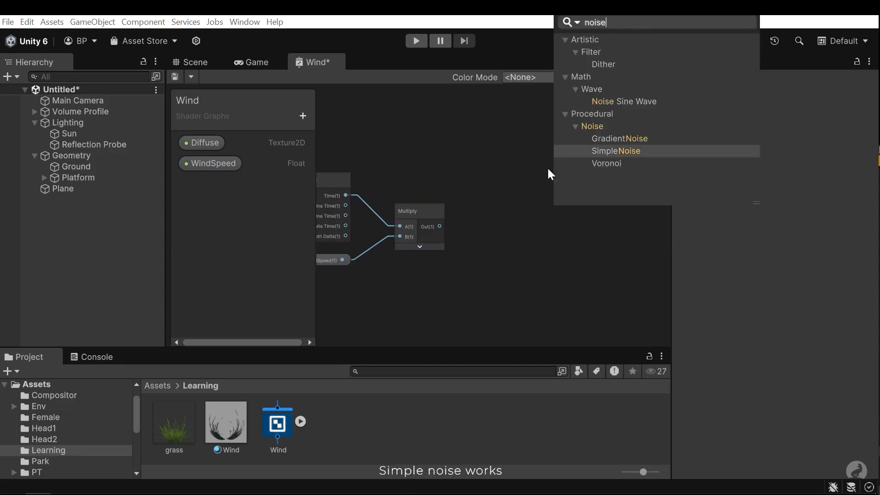
click(617, 151)
drag(593, 263, 552, 222)
middle_drag(503, 224, 485, 253)
scroll(534, 219, up, 1)
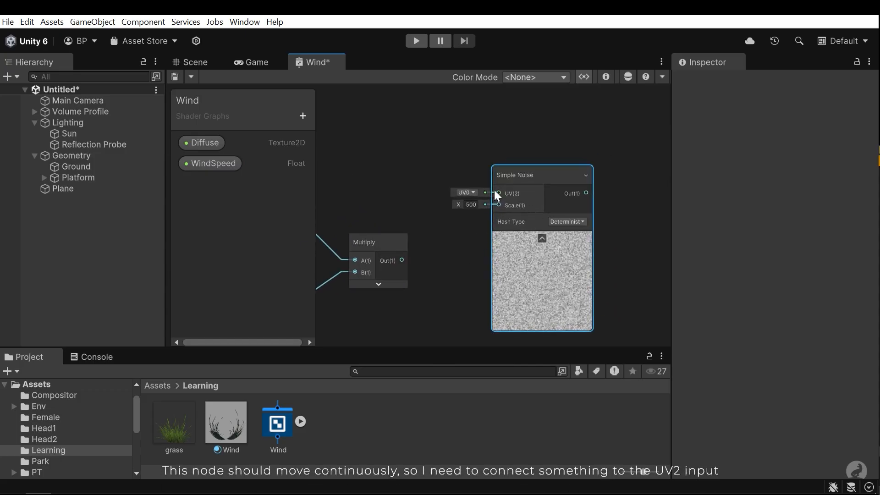
Move the Simple Noise node farther from the Multiply node to make room between them.
scroll(514, 237, down, 1)
middle_drag(519, 241, 445, 230)
scroll(447, 194, up, 1)
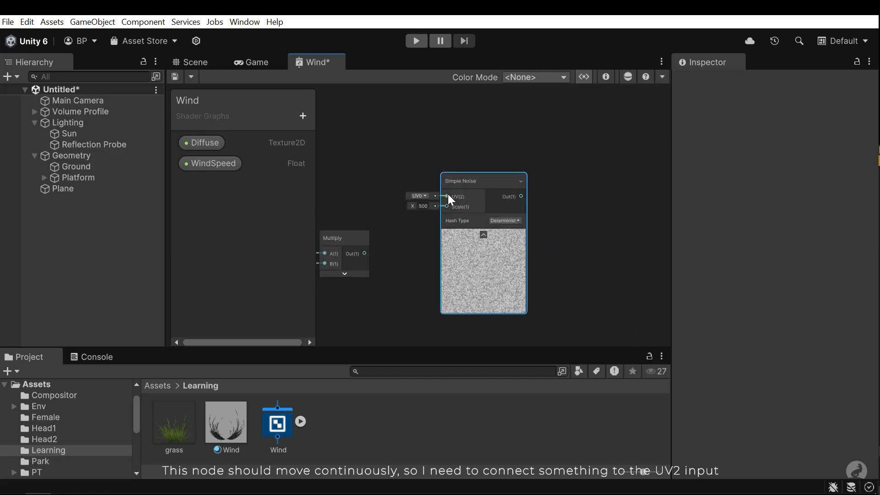
click(485, 232)
click(474, 231)
drag(483, 178, 556, 192)
middle_drag(475, 253, 505, 174)
Add a Tiling And Offset node between the Multiply and Simple Noise nodes and collapse its preview.
click(526, 226)
key(space)
text(til)
key(Return)
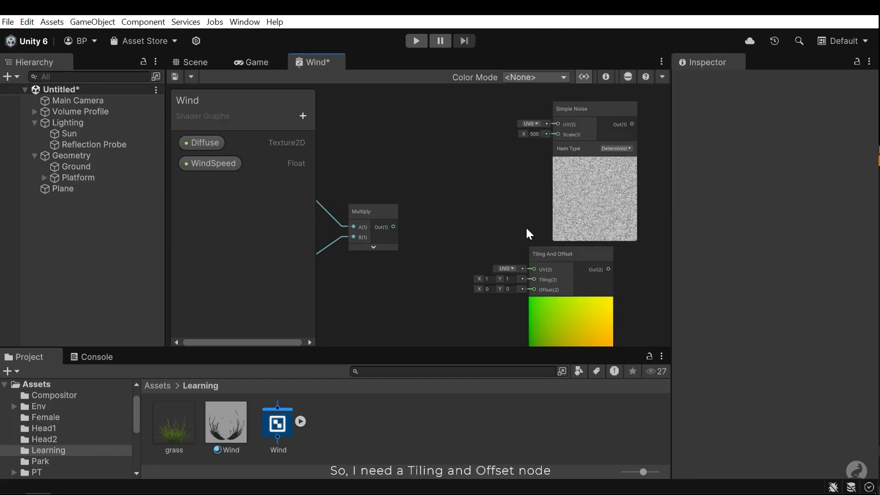
click(571, 302)
drag(548, 260, 482, 212)
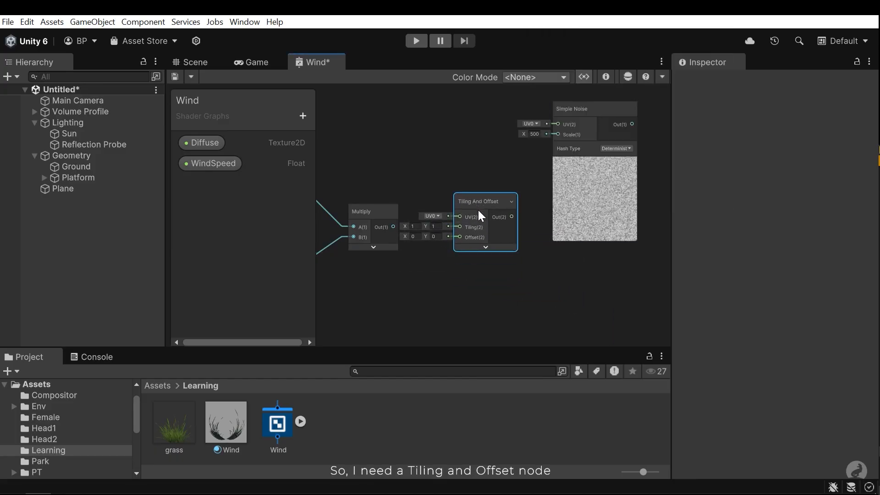
scroll(481, 229, up, 3)
middle_drag(419, 239, 468, 235)
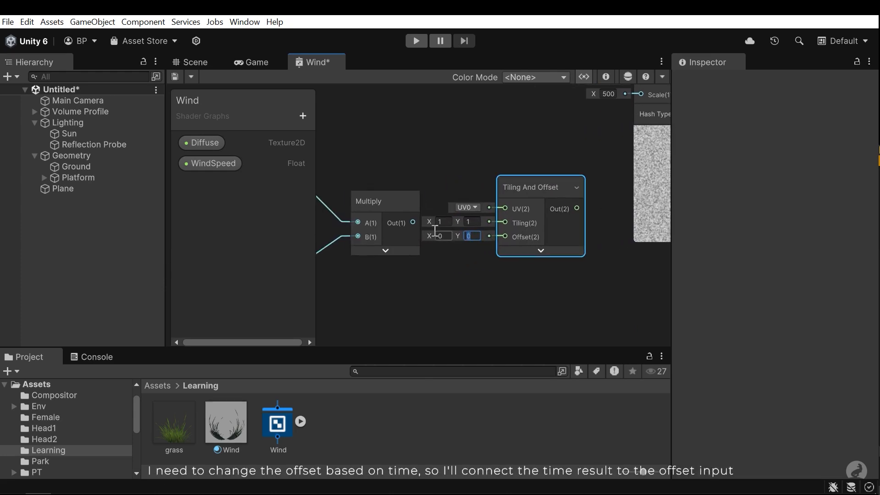
Connect the Multiply output to the Offset input of Tiling And Offset, and its output to Simple Noise's UV.
drag(414, 222, 503, 237)
middle_drag(568, 243, 405, 276)
drag(413, 243, 476, 169)
middle_drag(535, 263, 552, 253)
scroll(516, 242, down, 5)
scroll(431, 279, up, 1)
Set the WindSpeed property's default value to 1 in the Graph Inspector and close the inspector.
click(343, 262)
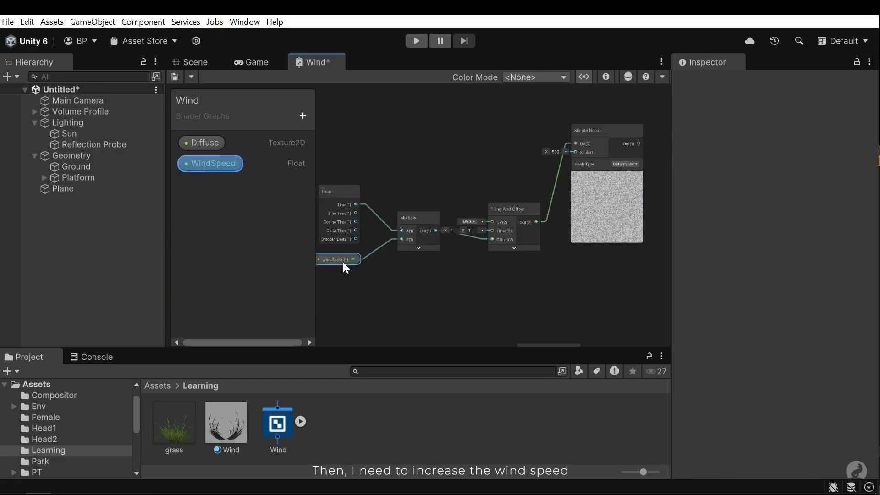
click(608, 77)
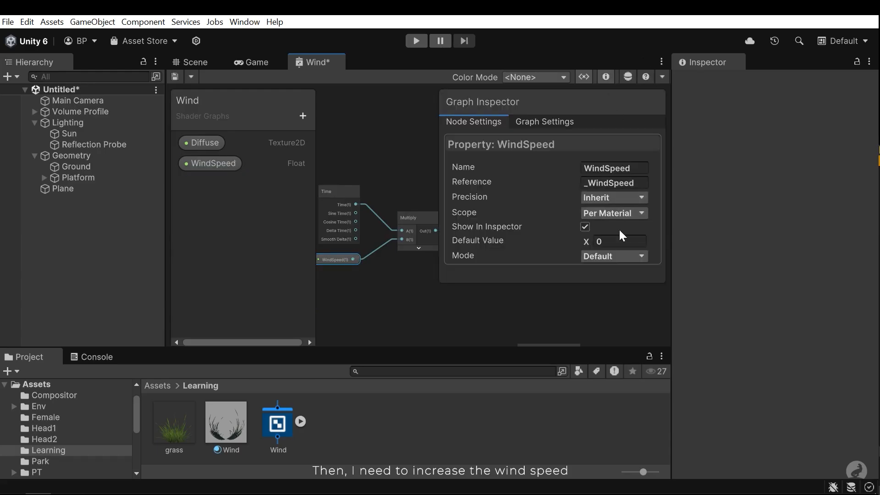
click(609, 242)
text(1)
click(608, 77)
Lower the Simple Noise node slightly and shift the whole group of wind nodes up, away from the Vertex and Fragment stack.
scroll(498, 252, up, 5)
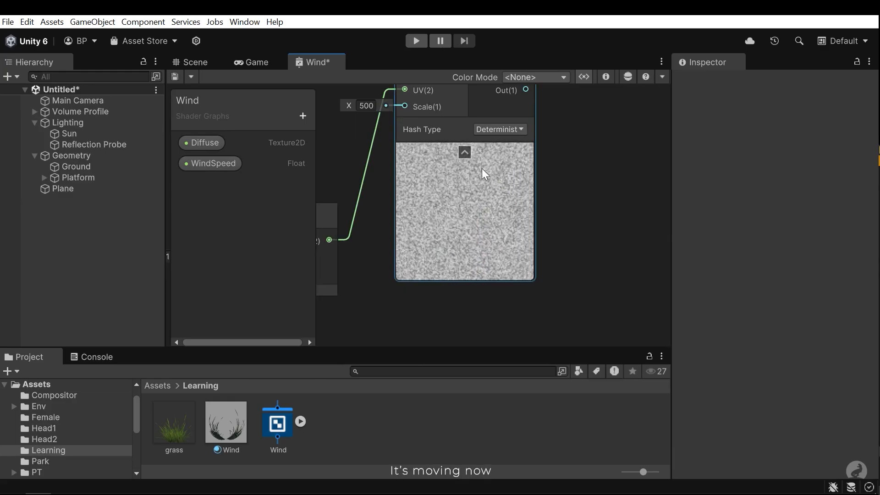
scroll(582, 197, down, 5)
middle_drag(579, 207, 498, 200)
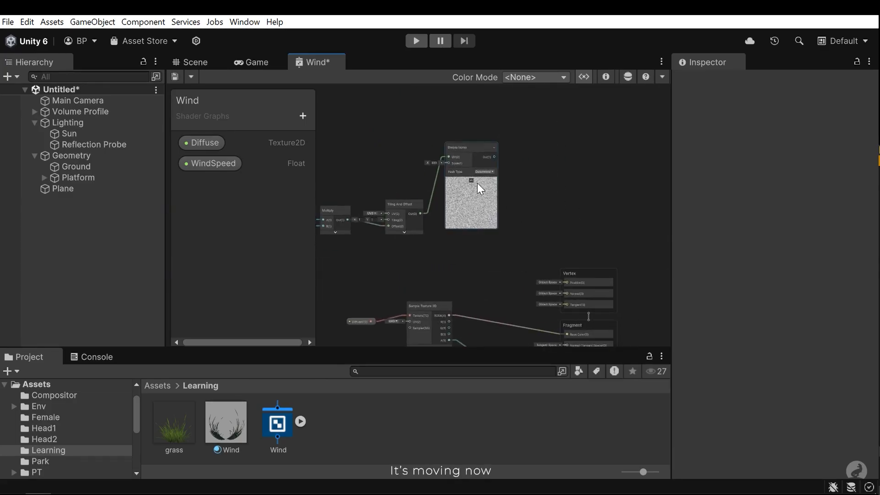
drag(472, 181, 473, 194)
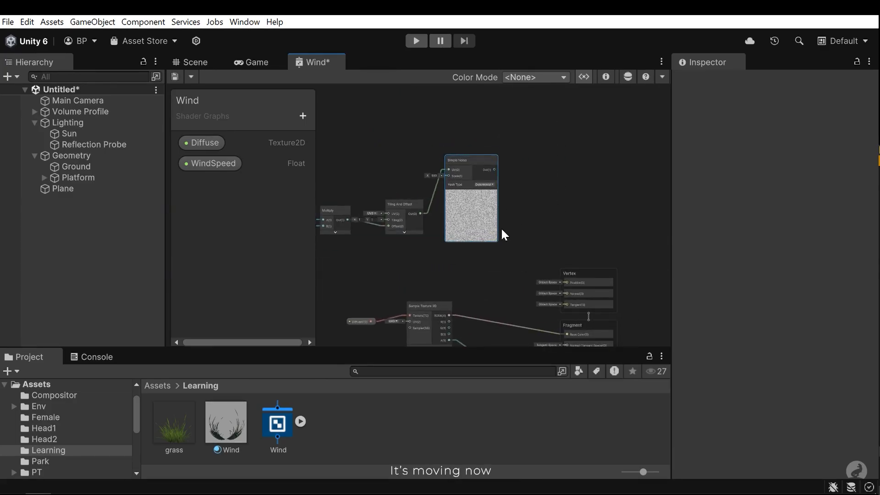
scroll(504, 234, down, 3)
drag(523, 261, 394, 231)
drag(528, 236, 473, 212)
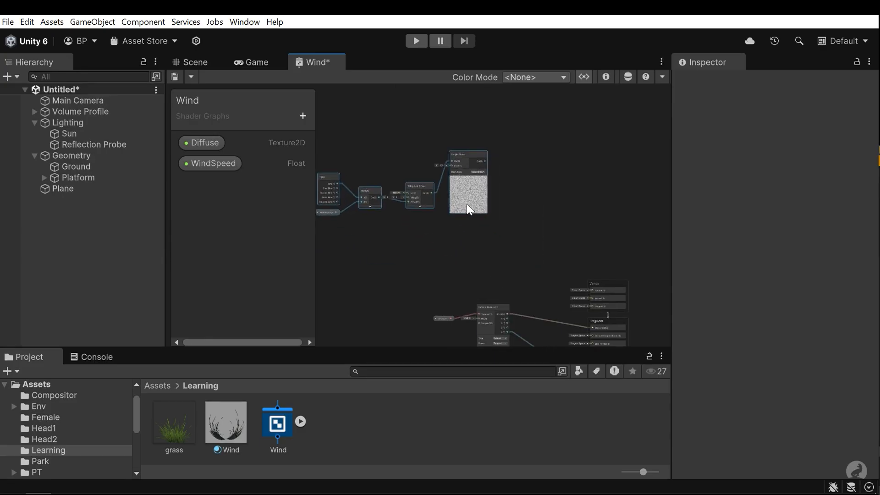
Add a Float property named WindIntensity to the graph's blackboard.
scroll(483, 236, up, 3)
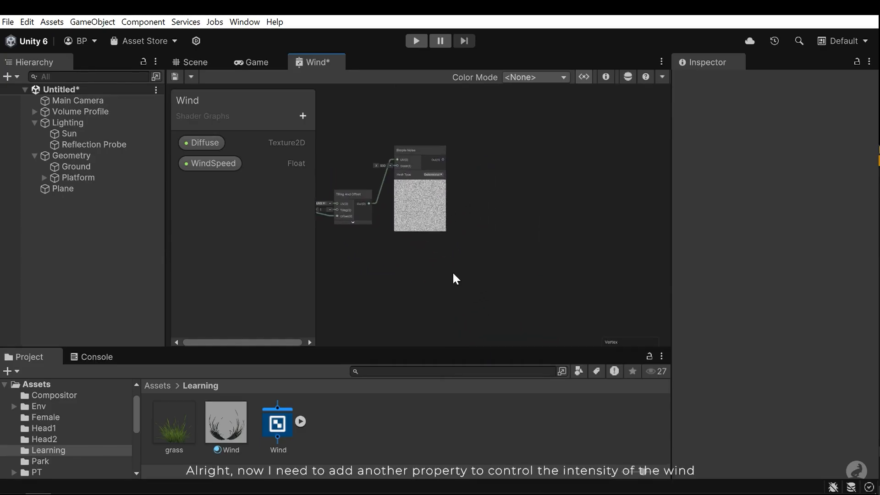
scroll(455, 279, up, 1)
click(303, 116)
click(350, 139)
text(WindInten)
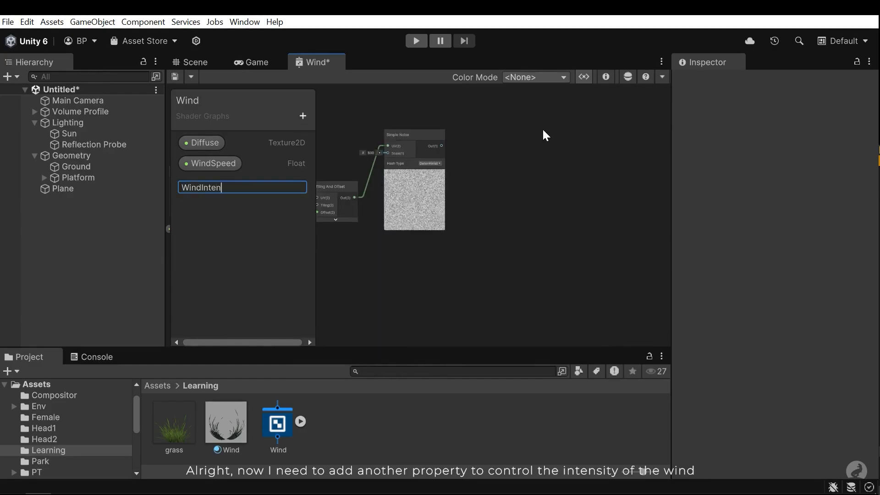
text(sity)
key(Return)
Place the WindIntensity property in the graph below Simple Noise and set its default value to 1.
drag(241, 189, 413, 273)
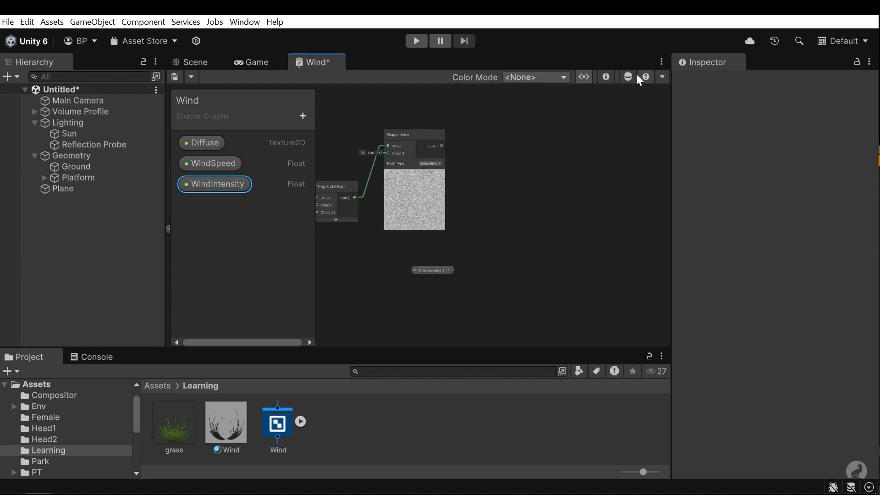
click(606, 77)
click(610, 243)
text(1)
click(606, 77)
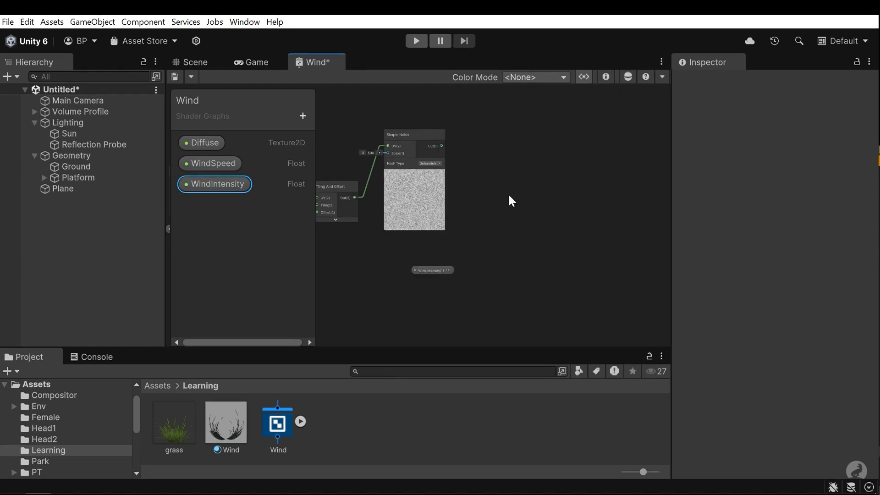
Add a Multiply node after the Simple Noise and WindIntensity nodes and collapse its preview.
drag(424, 273, 414, 267)
middle_drag(414, 267, 397, 280)
key(space)
text(m)
key(Return)
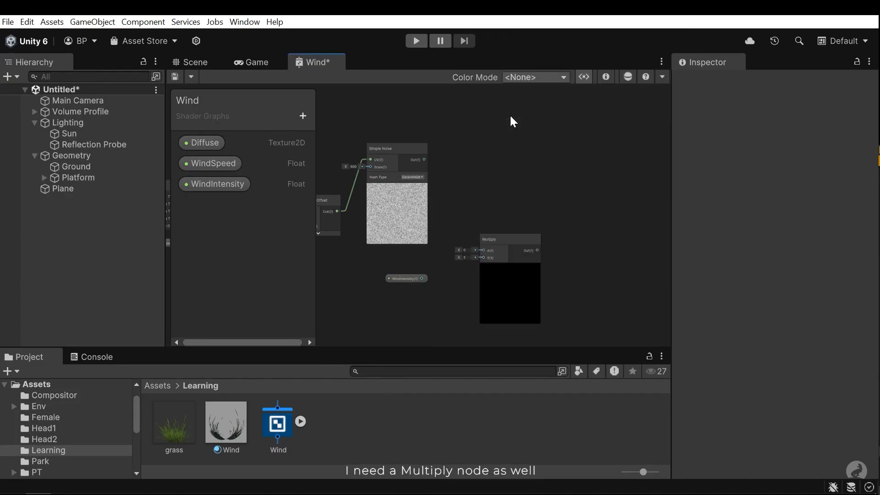
click(509, 265)
Connect the Simple Noise output to A and WindIntensity to B of the new Multiply node.
scroll(504, 262, up, 3)
drag(383, 286, 478, 252)
middle_drag(474, 242, 477, 270)
drag(386, 118, 488, 206)
scroll(494, 208, down, 5)
middle_drag(531, 250, 498, 233)
scroll(489, 240, up, 3)
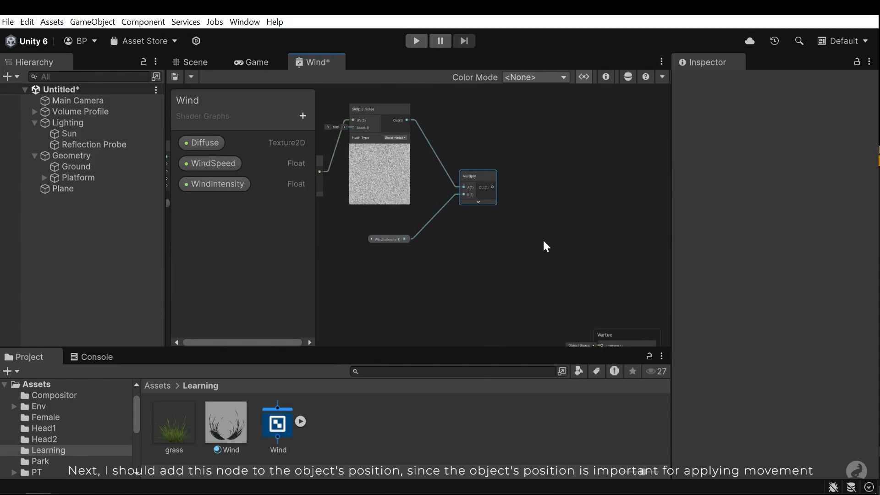
Check the grass plane in the Scene view and return to the Wind shader graph.
click(191, 77)
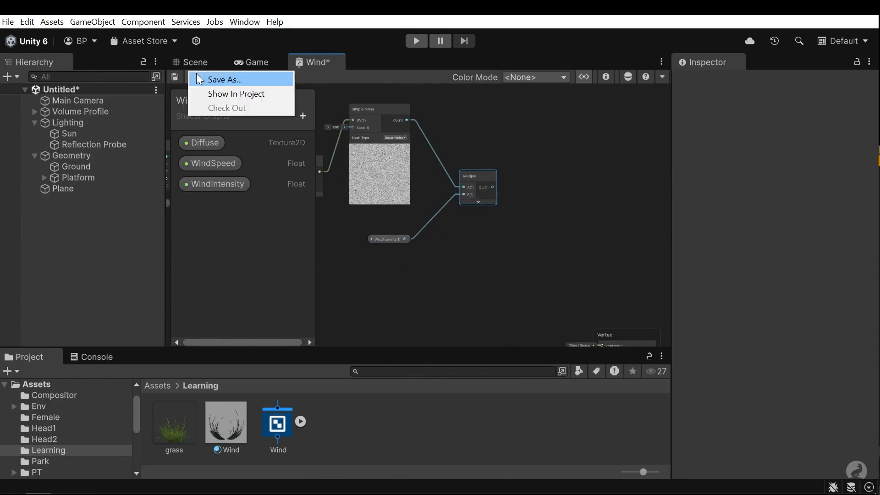
click(200, 65)
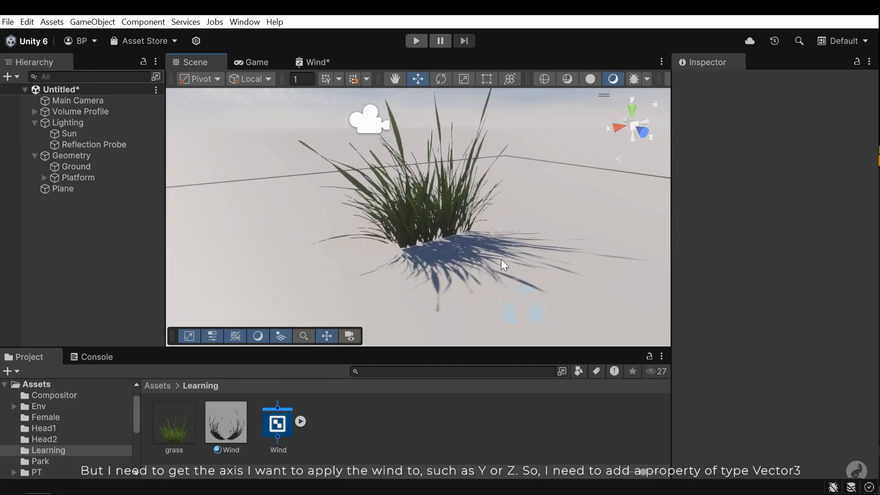
click(332, 62)
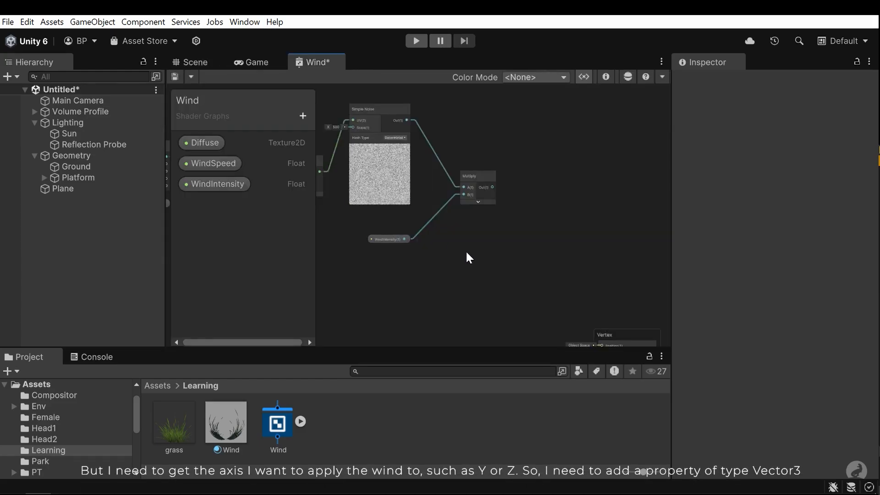
Add a Vector3 property named WindDir and place it in the graph below the WindIntensity node.
click(303, 116)
click(347, 170)
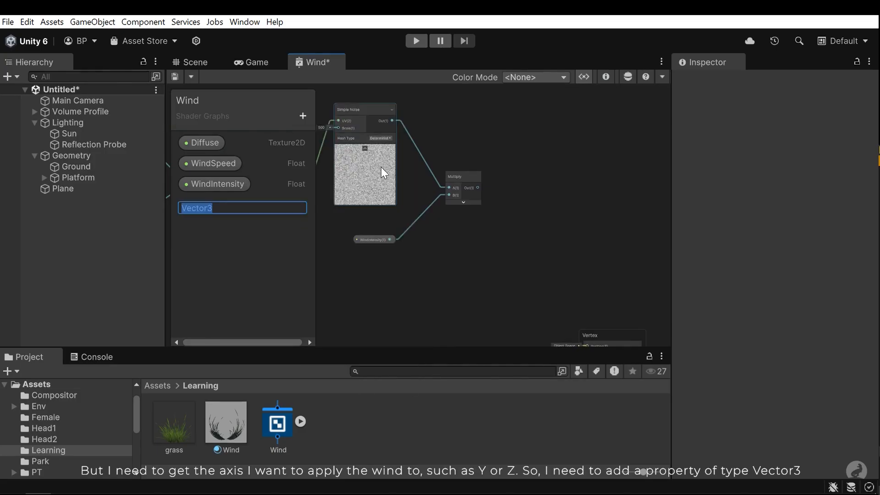
text(WindDir)
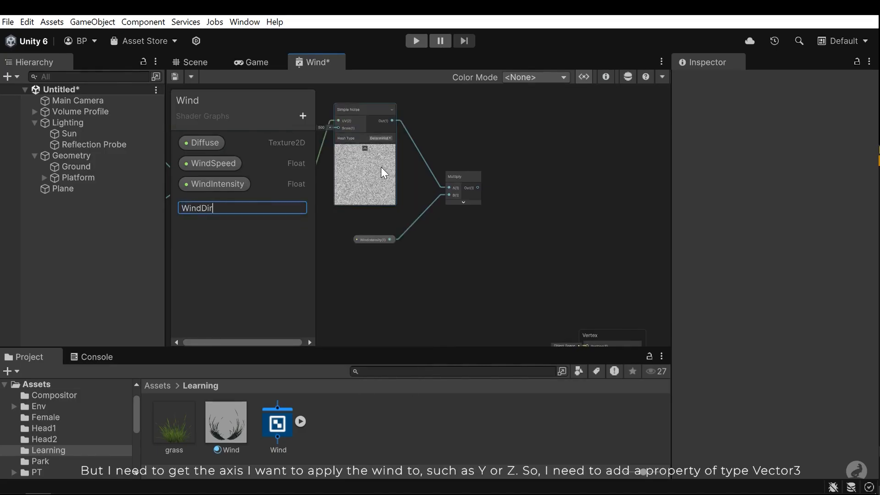
key(Return)
drag(198, 206, 381, 244)
middle_drag(428, 236, 420, 262)
Add another Multiply node with its preview collapsed, connecting the noise-intensity Multiply output to A and WindDir to B.
click(450, 238)
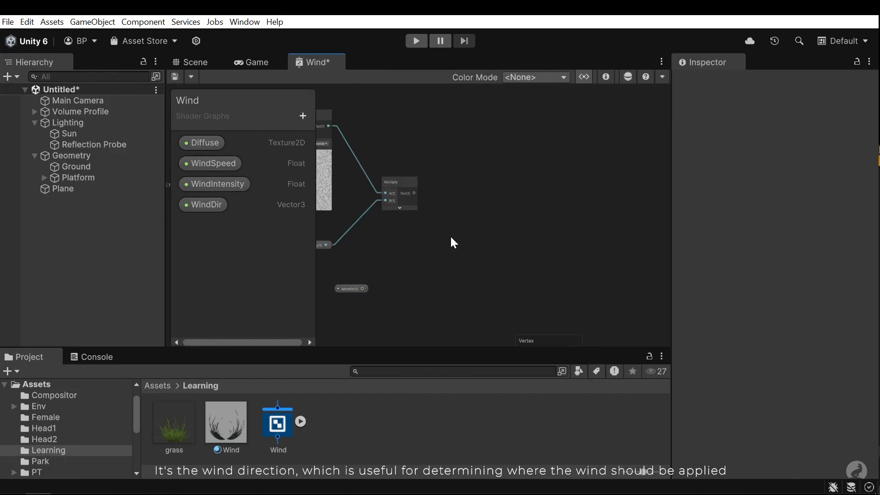
key(space)
text(mul)
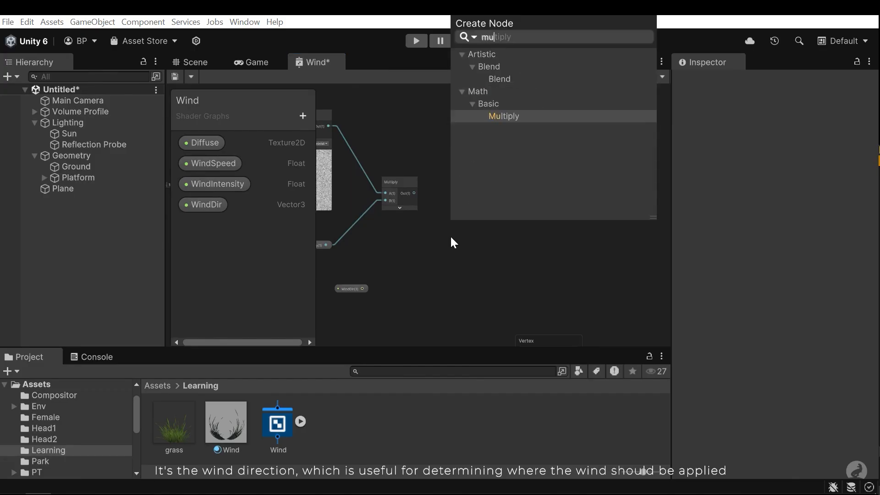
key(Return)
click(483, 288)
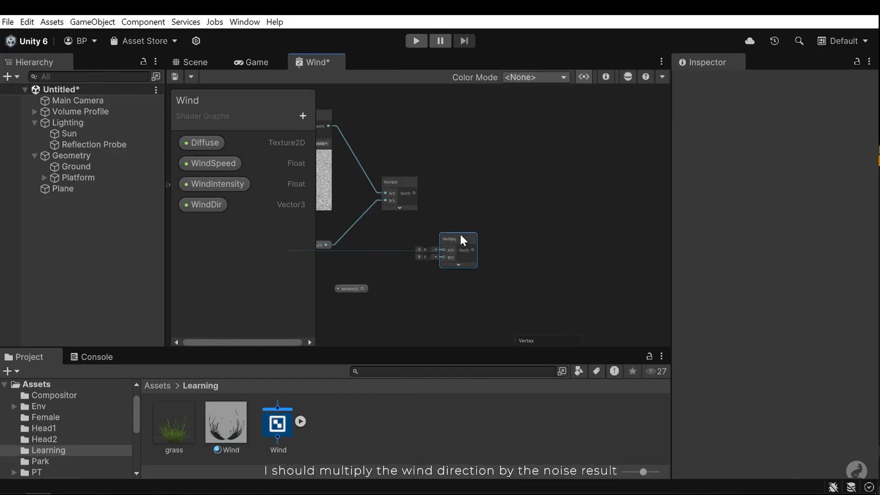
drag(415, 194, 460, 252)
drag(362, 289, 464, 221)
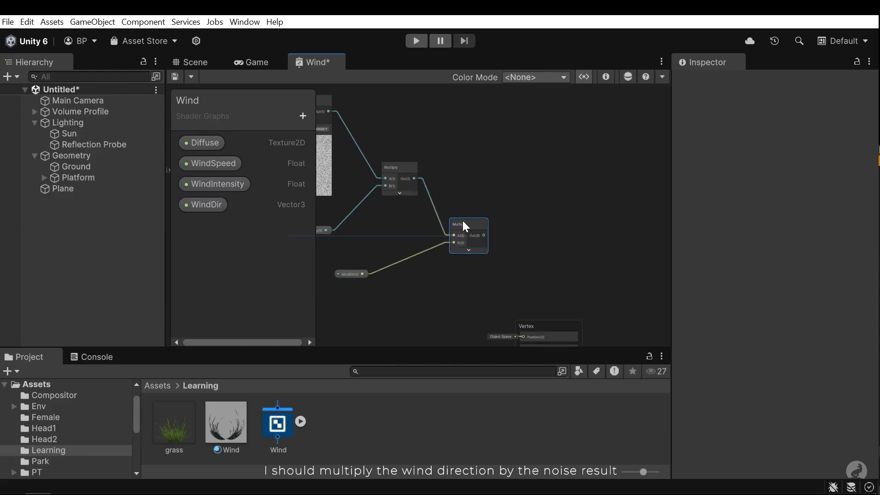
Move the Vertex and Fragment stack farther from the wind nodes and reposition the Diffuse texture sampling nodes.
middle_drag(494, 280, 414, 167)
scroll(463, 207, down, 4)
drag(522, 250, 568, 242)
scroll(453, 208, up, 1)
middle_drag(414, 211, 479, 246)
scroll(477, 266, up, 2)
middle_drag(416, 344, 497, 226)
drag(491, 264, 381, 213)
drag(435, 210, 467, 259)
middle_drag(511, 191, 504, 196)
click(505, 199)
scroll(523, 195, up, 2)
middle_drag(572, 157, 630, 305)
scroll(522, 194, up, 1)
scroll(486, 227, down, 2)
scroll(512, 234, down, 2)
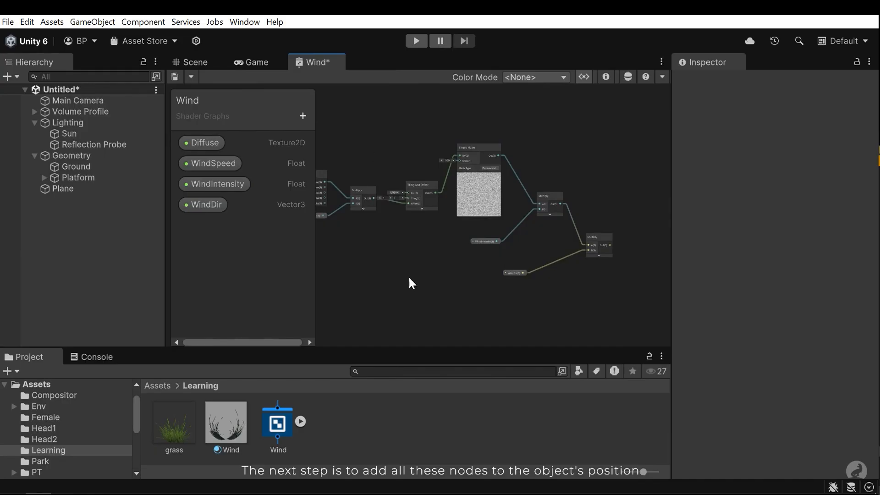
Add a Position node below the WindDir Multiply node and set its space to Object.
middle_drag(515, 228, 379, 158)
scroll(507, 222, up, 2)
middle_drag(491, 229, 499, 233)
key(space)
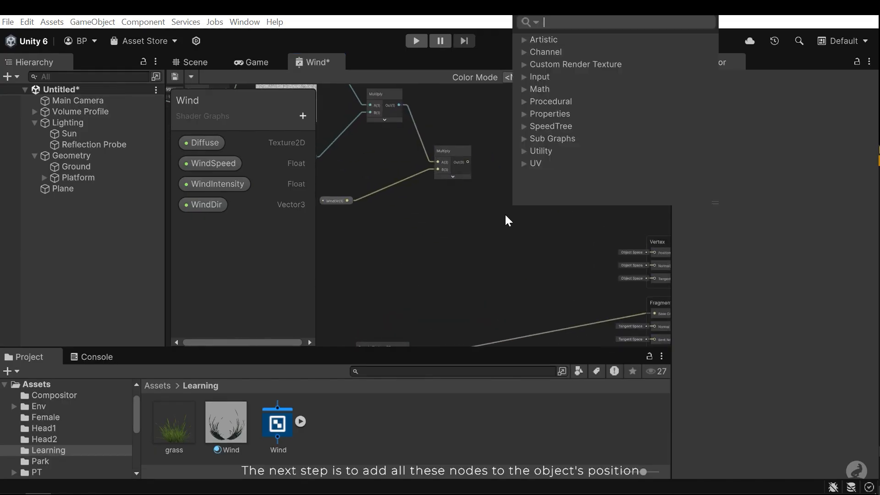
text(posi)
key(Return)
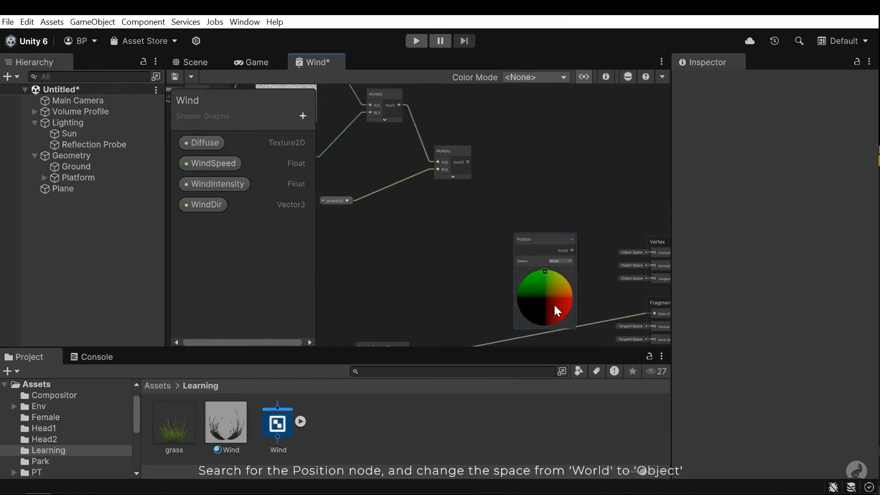
drag(560, 295, 431, 249)
scroll(433, 232, up, 3)
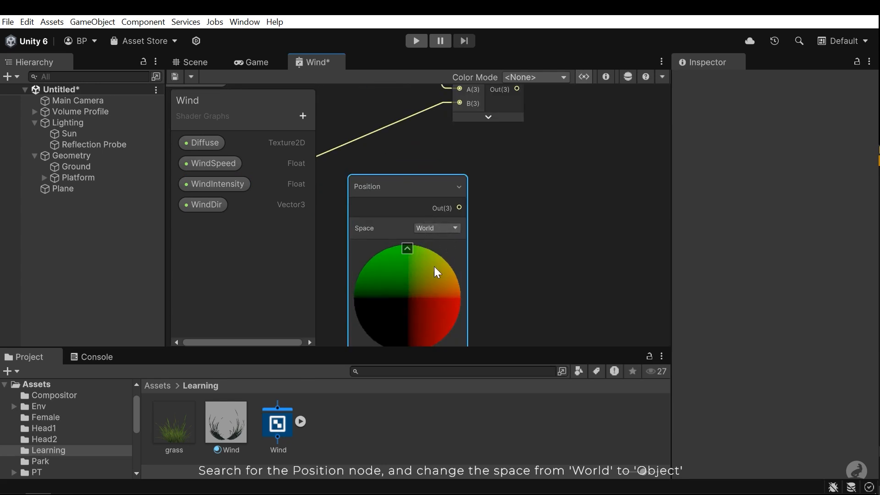
click(433, 228)
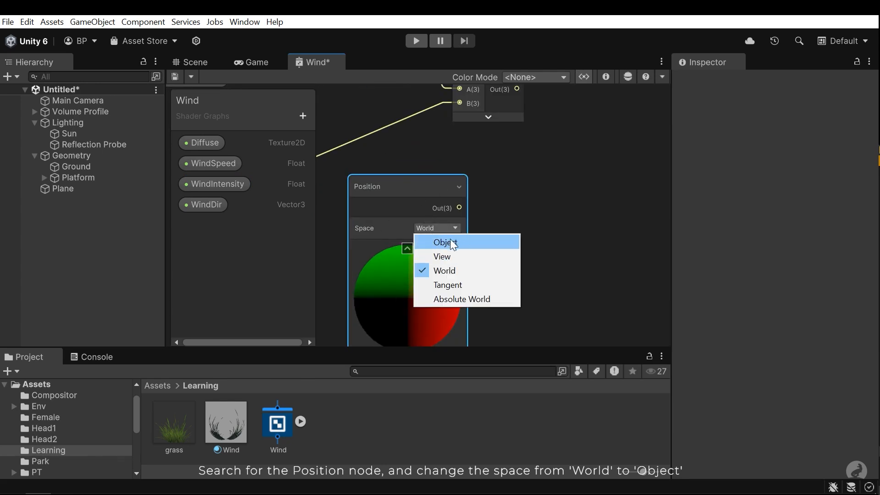
click(460, 242)
Collapse the Position node's preview and adjust its place below the WindDir Multiply node.
scroll(458, 241, down, 5)
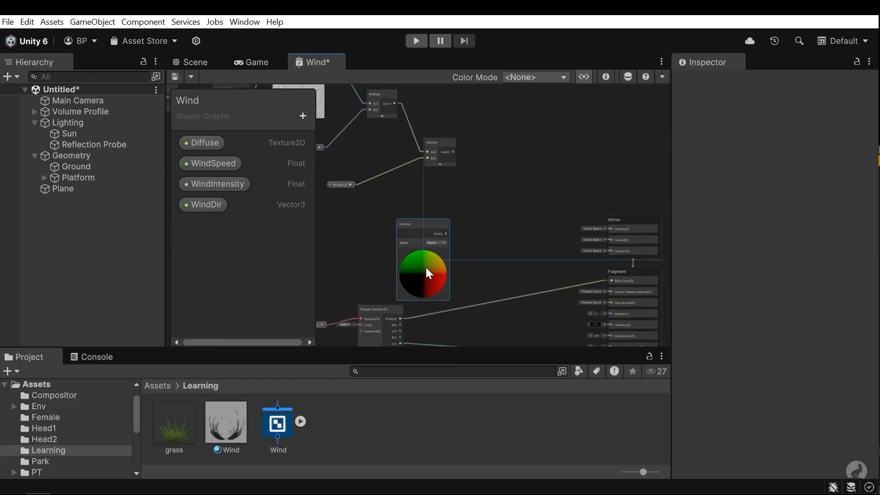
drag(427, 274, 428, 254)
click(421, 237)
mouse_move(416, 218)
mouse_down()
mouse_move(406, 236)
mouse_move(428, 226)
mouse_up()
Add an Add node between the WindDir Multiply node and the Vertex stack, with its preview collapsed.
middle_drag(501, 215, 453, 264)
scroll(452, 228, up, 3)
click(452, 229)
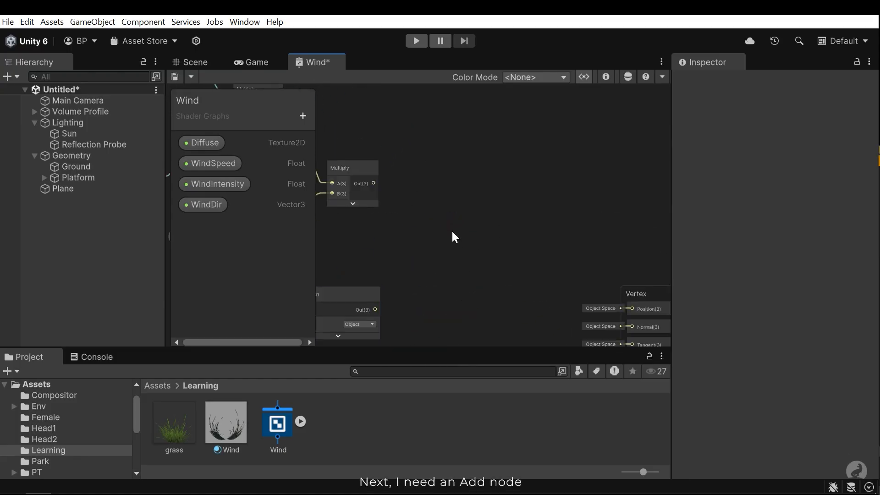
key(space)
text(dd)
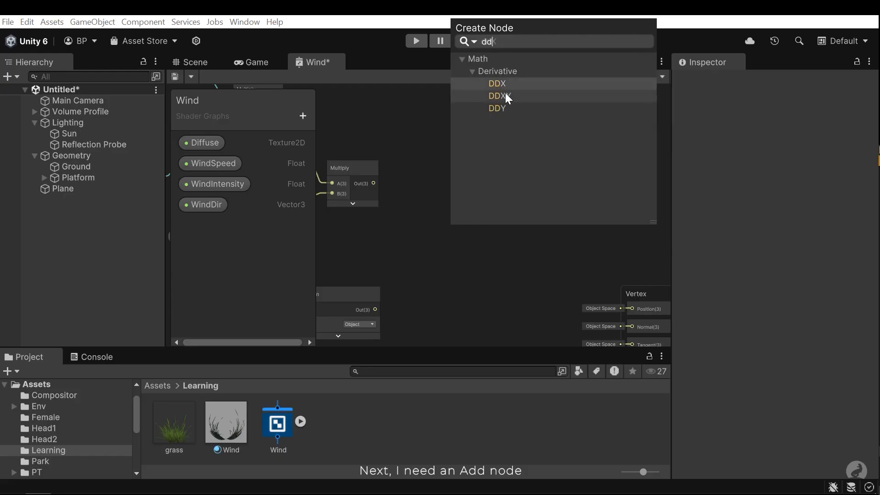
key(BackSpace)
key(BackSpace)
text(add)
key(Return)
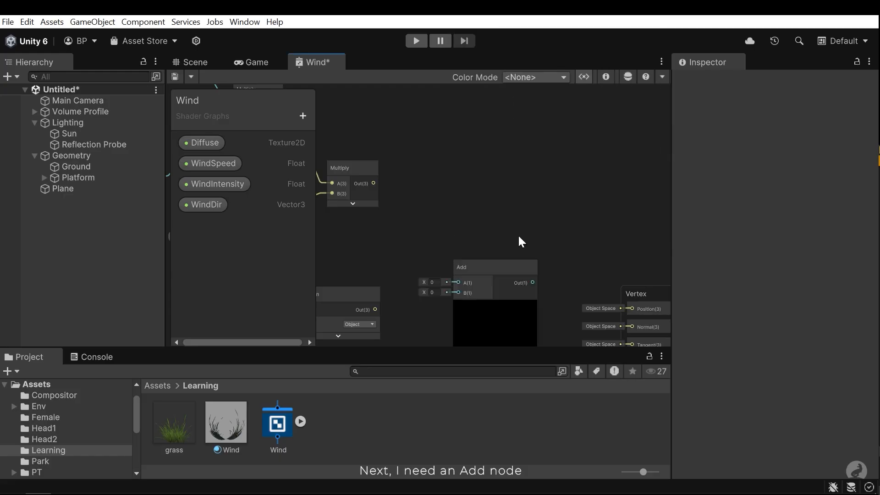
click(494, 302)
drag(477, 265, 463, 232)
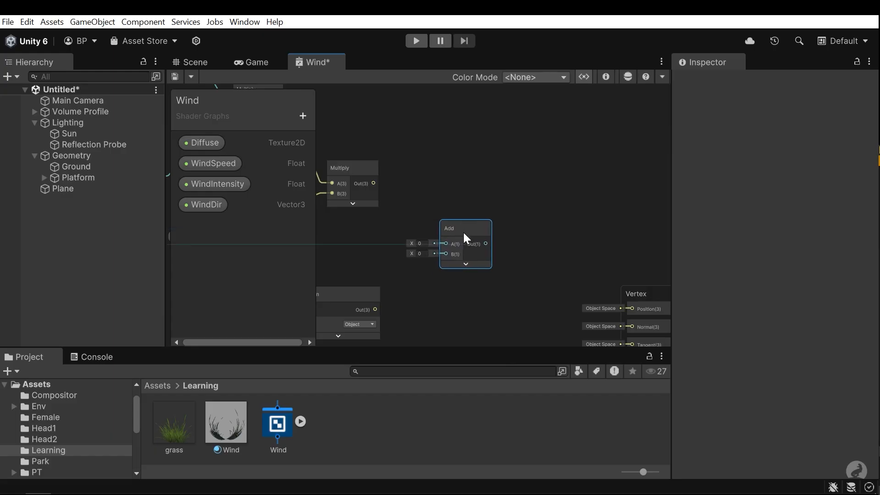
Connect the WindDir Multiply output to A and the Position output to B of the Add node.
drag(370, 182, 420, 274)
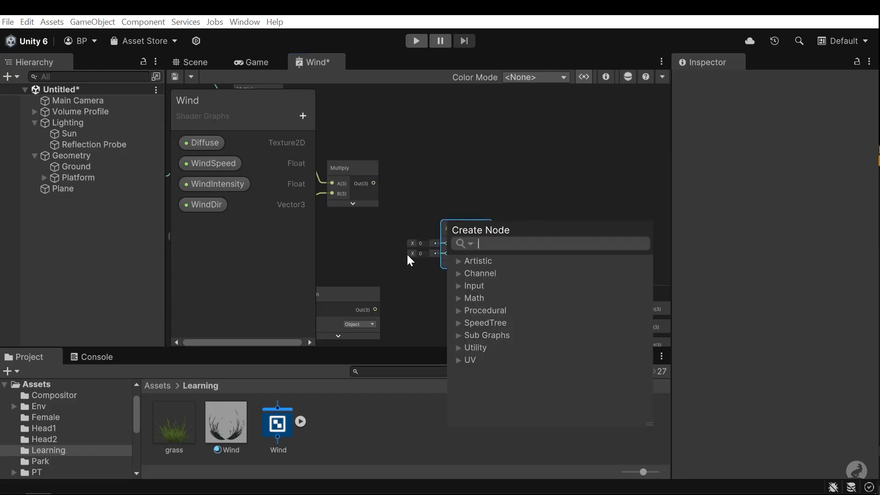
click(411, 274)
drag(447, 244, 447, 244)
drag(376, 310, 447, 229)
Connect the Add node's output to the Vertex Position input.
middle_drag(502, 261, 419, 224)
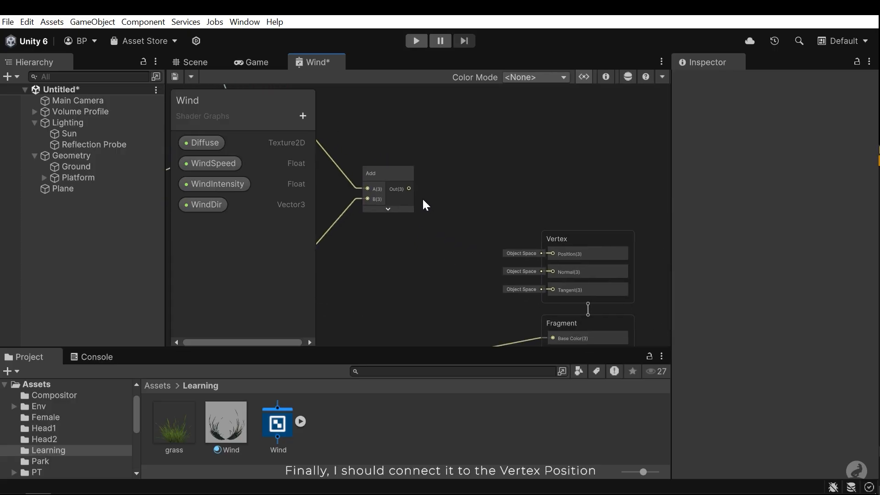
drag(410, 189, 431, 201)
drag(488, 235, 554, 255)
Save the Wind shader graph and switch to the Scene view.
scroll(425, 260, down, 5)
middle_drag(637, 305, 504, 263)
scroll(503, 263, up, 1)
click(175, 77)
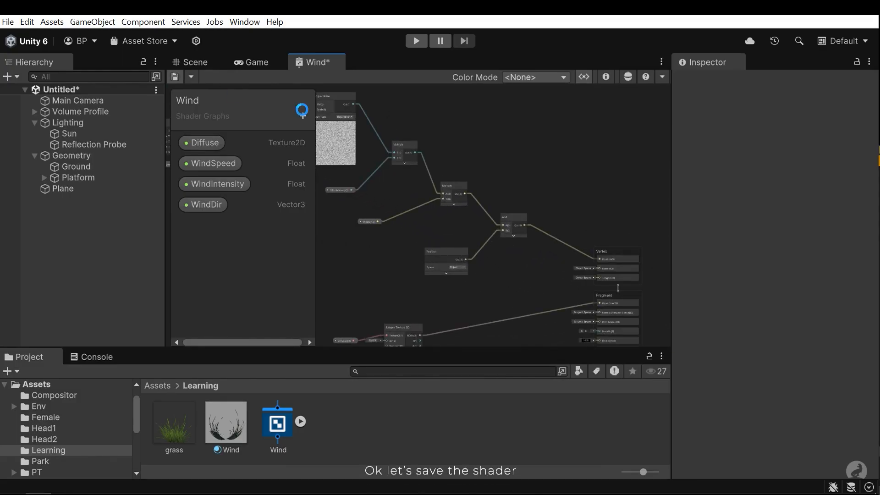
click(193, 62)
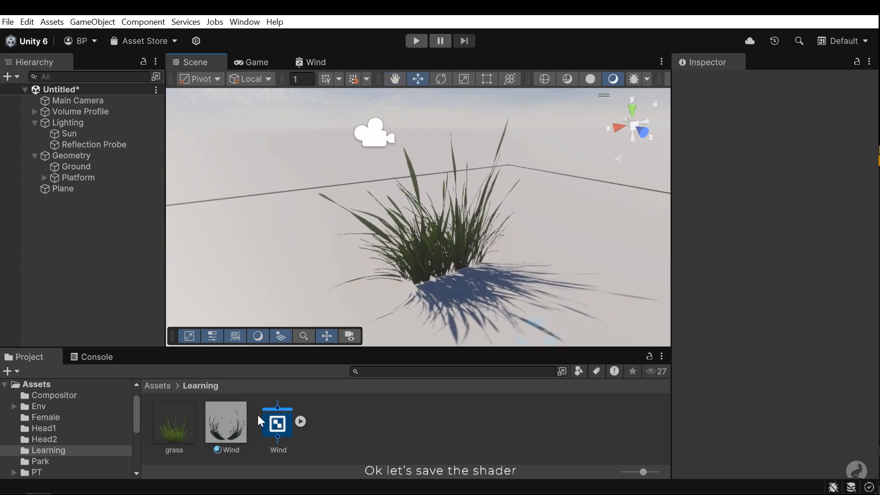
Select the Wind material and try a WindDir X value of 0.21 on the grass.
click(238, 422)
scroll(759, 274, down, 4)
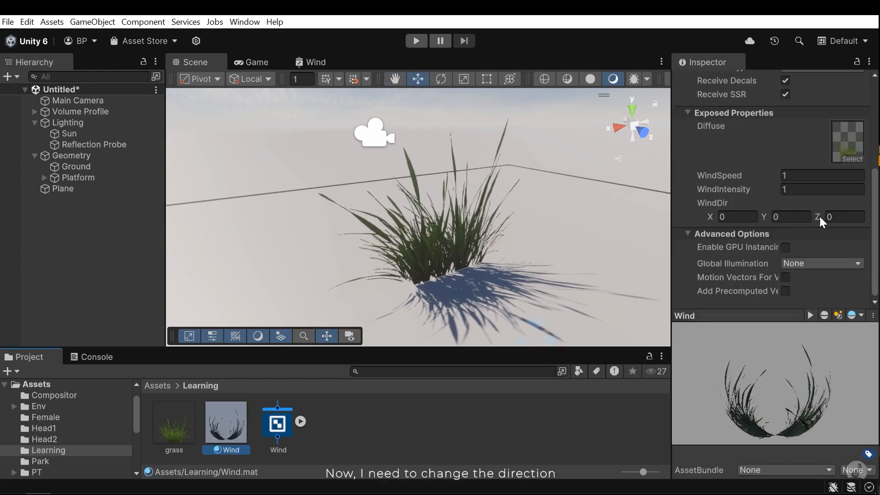
scroll(820, 208, up, 1)
drag(712, 255, 724, 257)
alt+drag(518, 222, 419, 221)
middle_drag(403, 230, 431, 233)
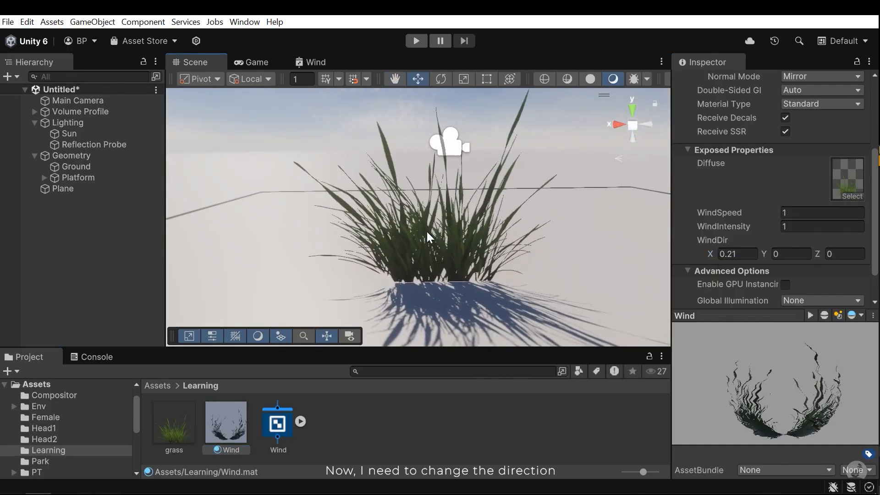
Set the Wind material's WindDir to 0.1 on X, Y and Z.
click(736, 254)
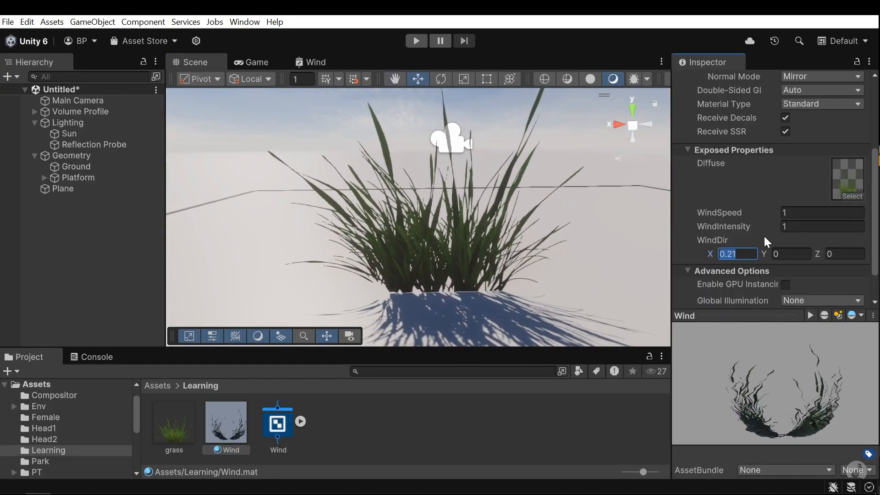
text(0.1)
key(Tab)
text(0.1)
key(Tab)
text(0.1)
mouse_move(442, 252)
alt+mouse_down()
mouse_move(492, 249)
mouse_move(454, 257)
alt+mouse_up()
Set the Wind material's WindSpeed to 0.03.
click(795, 214)
text(.)
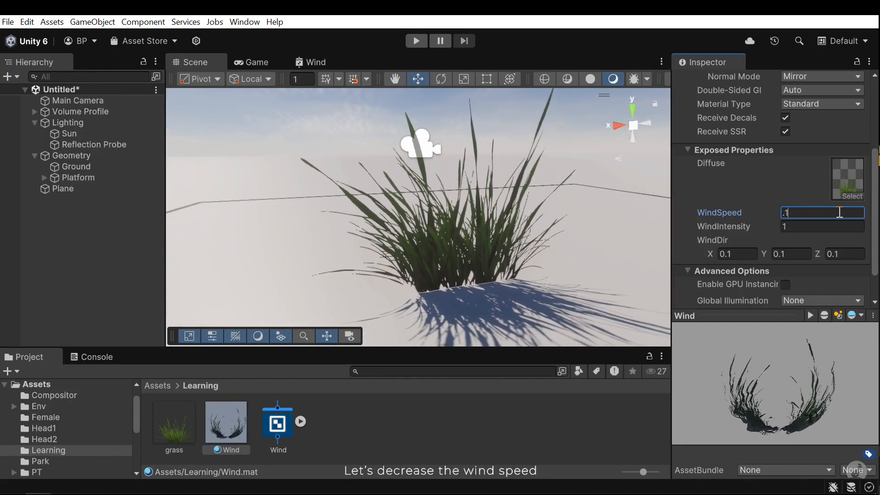
key(BackSpace)
text(05)
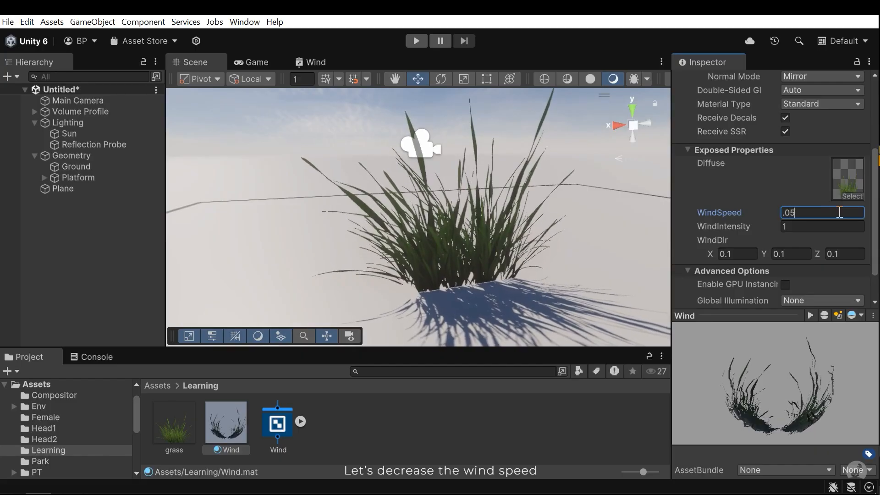
key(BackSpace)
text(3)
key(Tab)
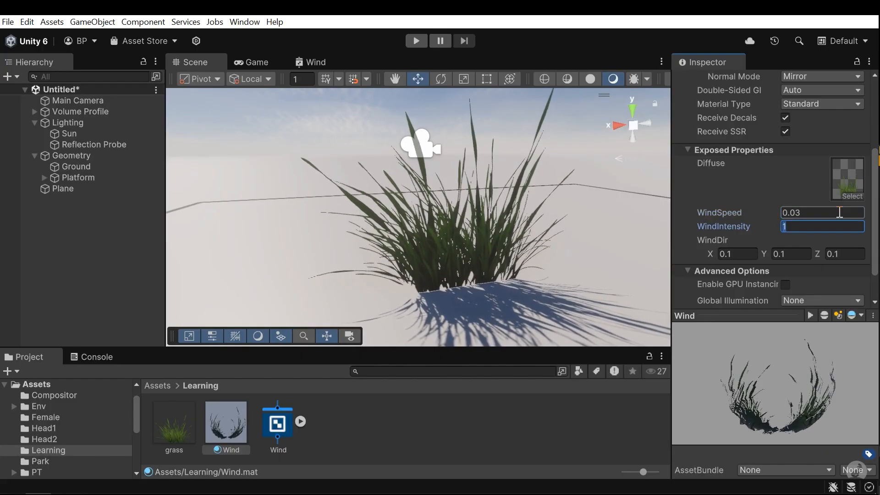
Set the Wind material's WindIntensity to 5.
text(3)
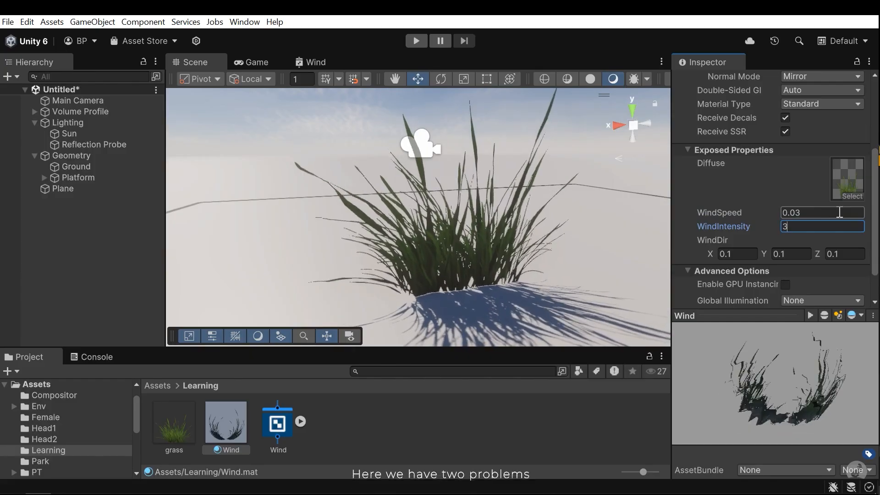
key(BackSpace)
text(5)
Examine the swaying grass and the movement at its base from several angles and distances in the Scene view.
scroll(457, 244, down, 3)
alt+drag(458, 244, 483, 224)
middle_drag(483, 225, 441, 218)
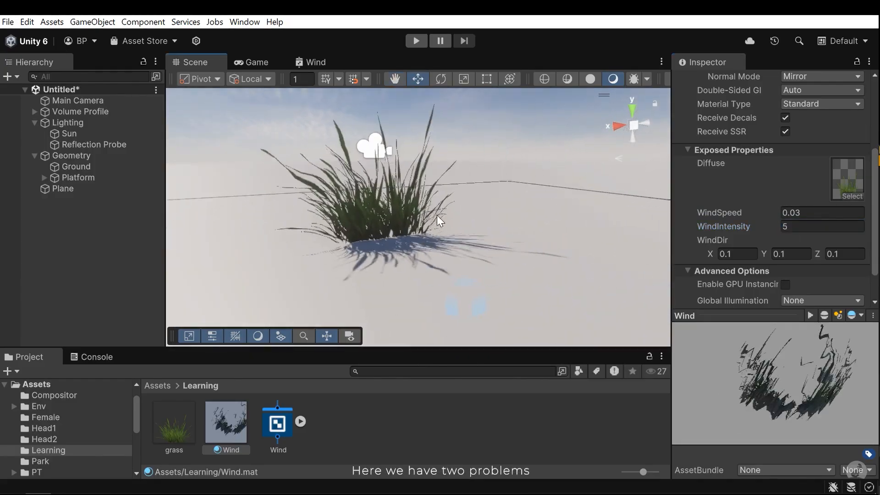
alt+drag(458, 220, 497, 210)
middle_drag(497, 211, 404, 212)
alt+right_drag(403, 212, 668, 257)
middle_drag(569, 243, 492, 241)
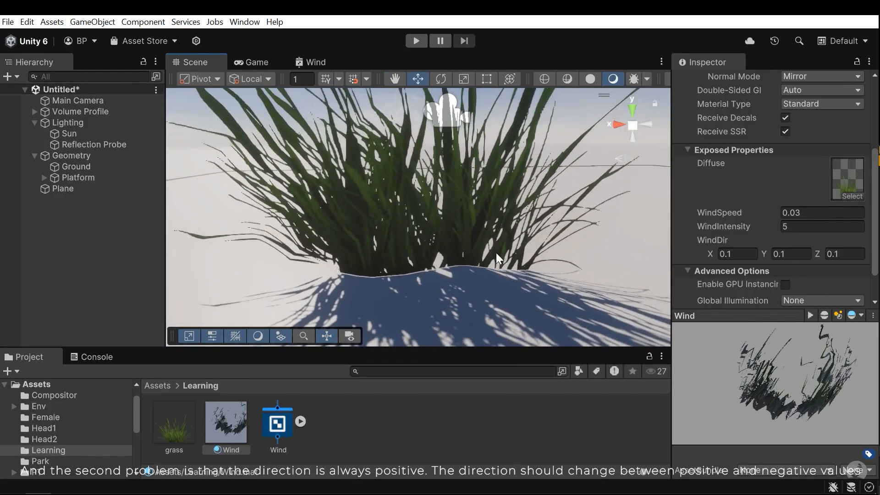
scroll(447, 250, down, 8)
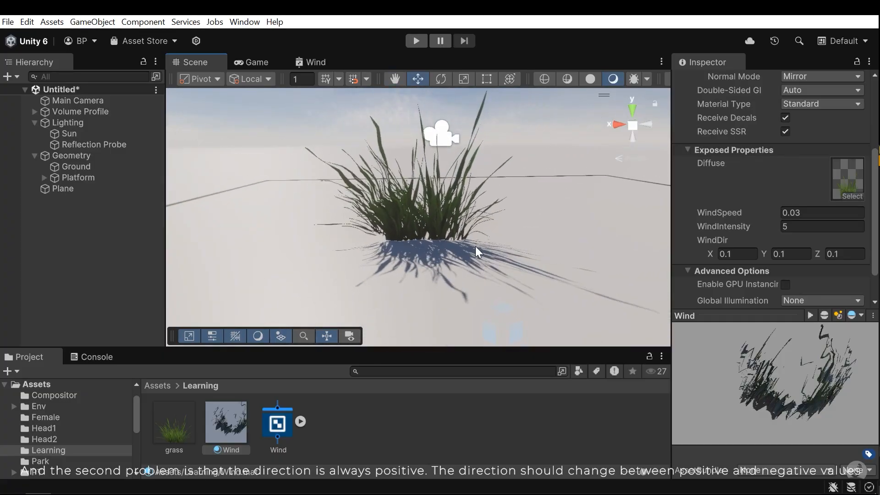
middle_drag(448, 229, 455, 233)
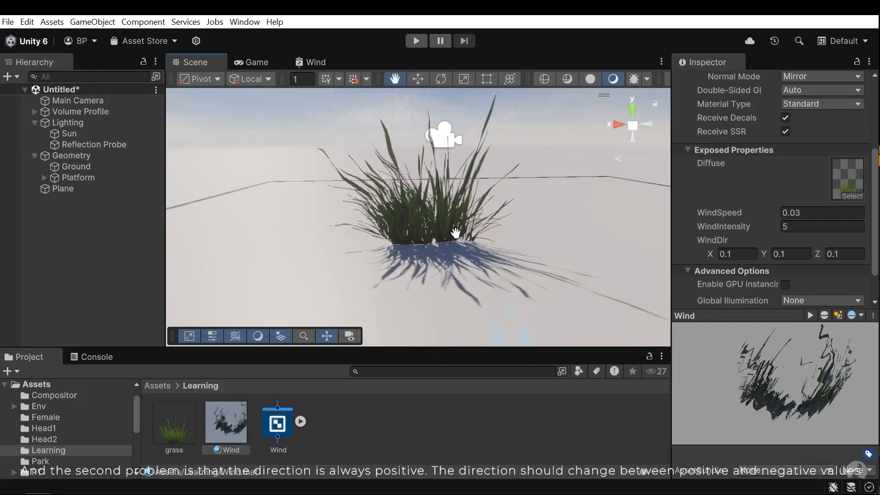
Add a Position node to the Wind shader graph in the empty area below the WindIntensity and WindDir nodes.
click(312, 62)
scroll(455, 229, down, 8)
scroll(482, 261, up, 5)
key(space)
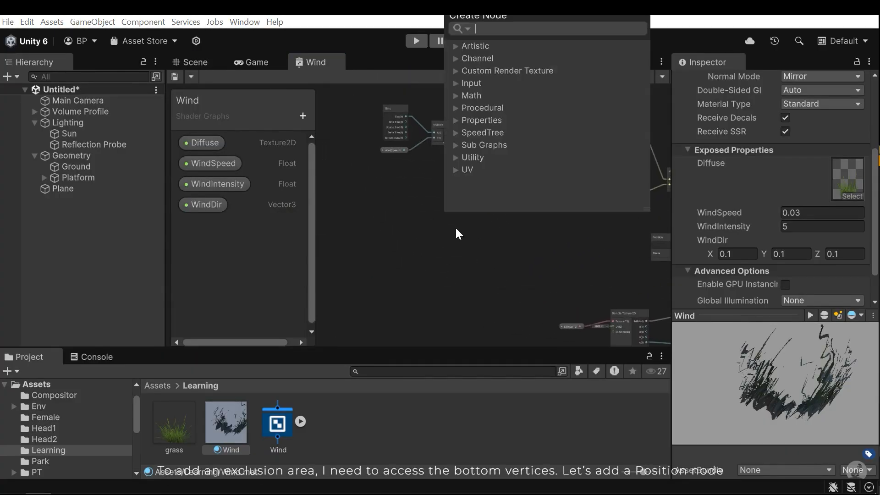
text(posi)
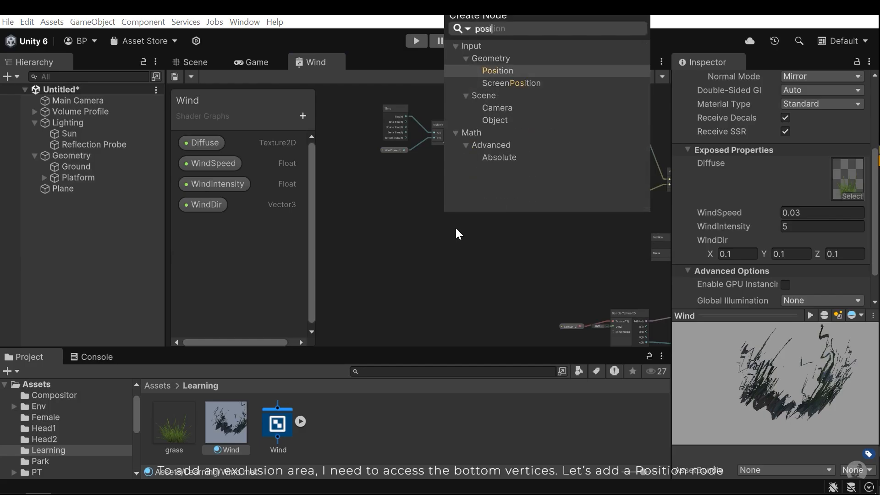
key(Return)
scroll(491, 288, up, 2)
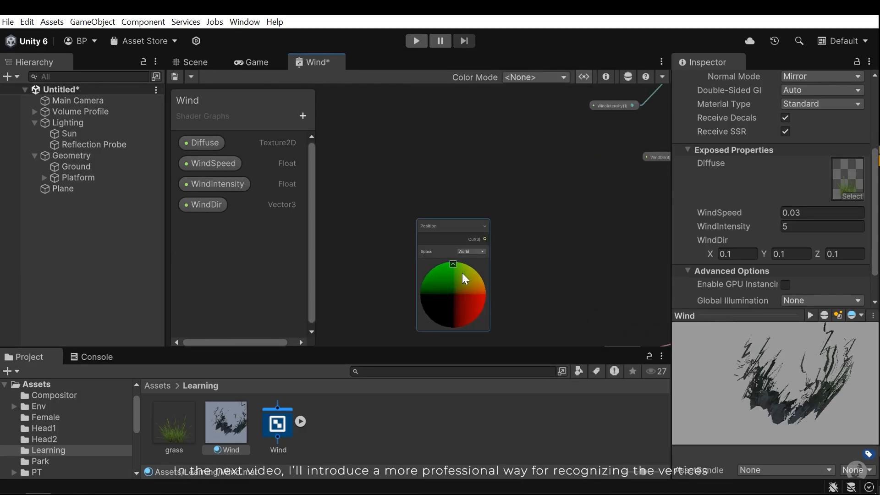
middle_drag(469, 273, 497, 291)
drag(485, 303, 383, 266)
middle_drag(430, 265, 415, 268)
Add a Transform node beside the new Position node.
scroll(376, 236, up, 2)
scroll(398, 247, down, 2)
middle_drag(489, 236, 464, 232)
click(465, 233)
key(space)
text(trans)
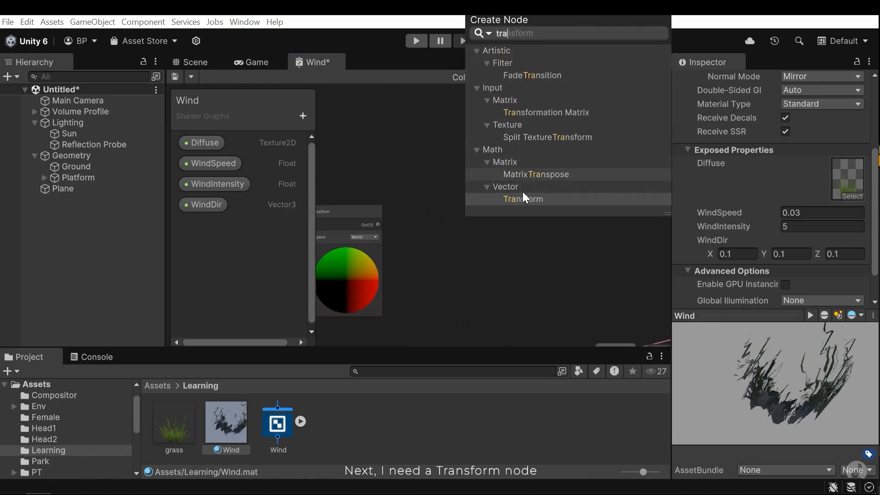
click(520, 197)
drag(509, 253, 484, 213)
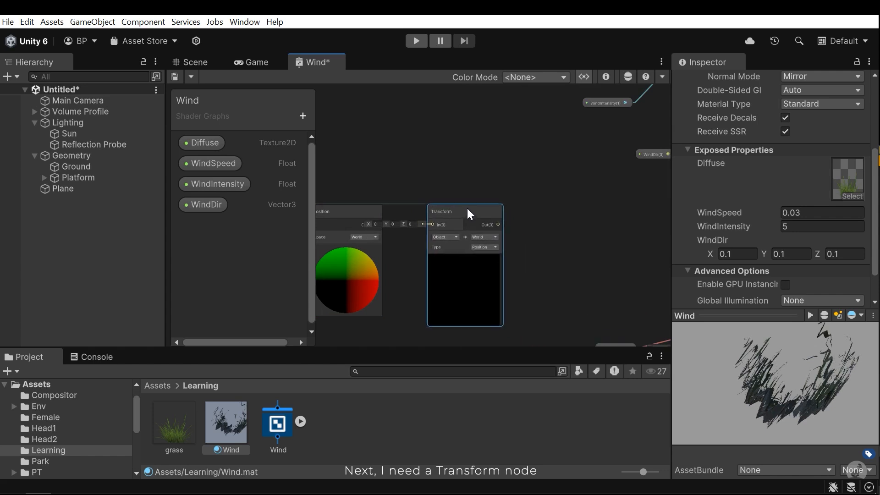
Connect the new Position node's output to the Transform node's input and align the two nodes.
scroll(417, 229, up, 1)
middle_drag(370, 205, 393, 172)
drag(360, 175, 339, 197)
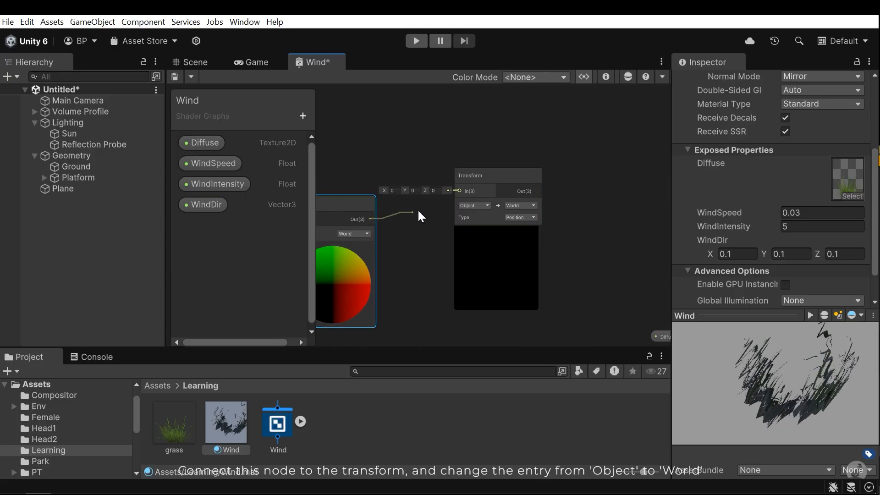
drag(452, 195, 454, 192)
drag(360, 212, 384, 195)
middle_drag(434, 203, 420, 203)
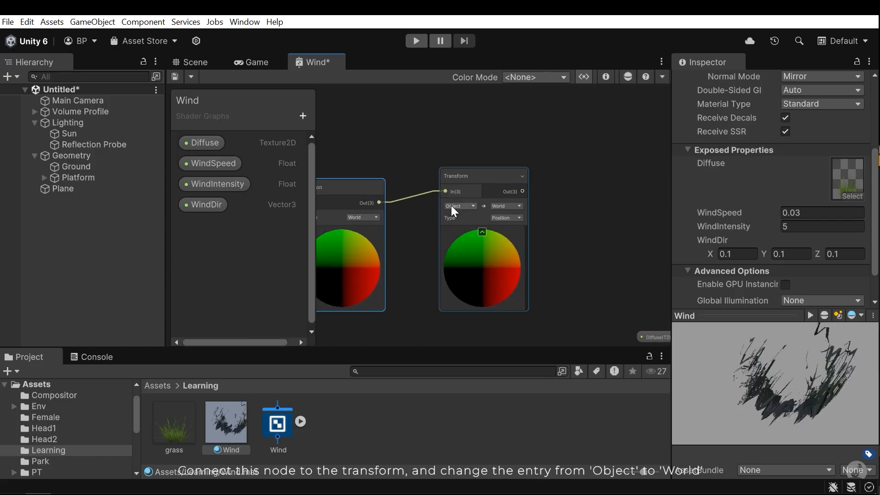
Set the Transform node to convert from World space to Object space.
scroll(428, 206, up, 1)
click(466, 206)
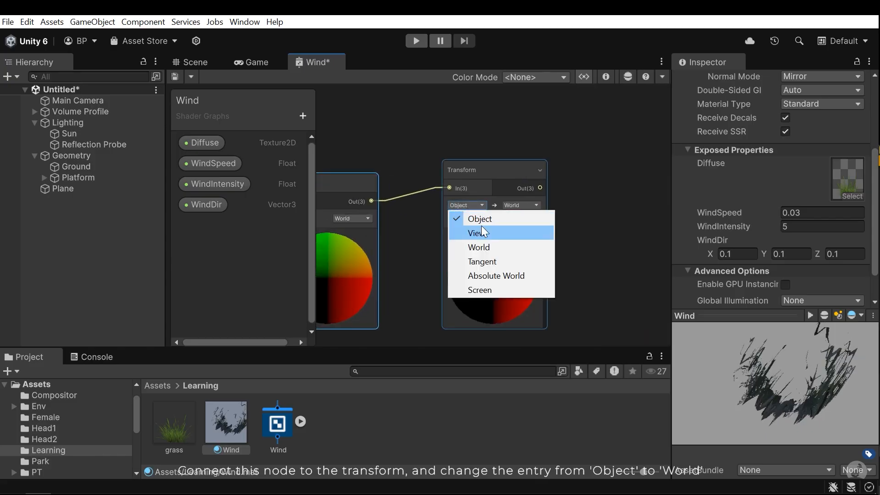
click(478, 248)
click(521, 206)
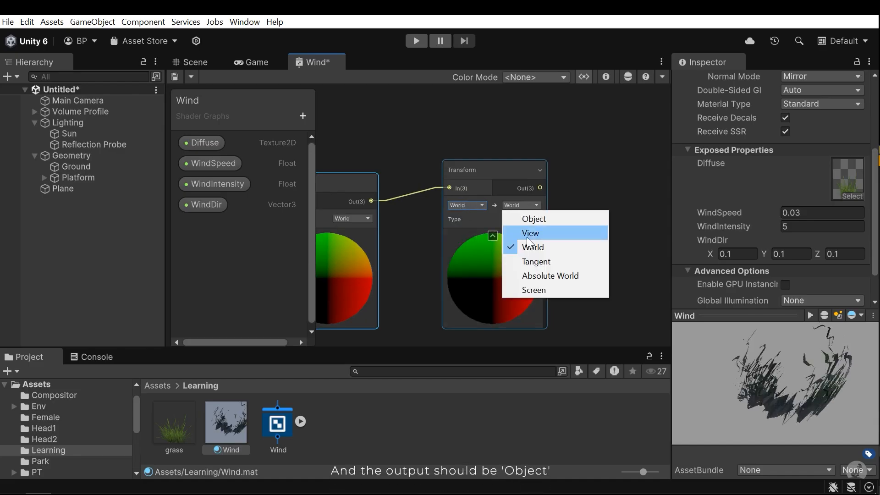
click(534, 220)
Add a Split node after the Transform node and feed the Transform output into it.
scroll(473, 275, down, 5)
mouse_move(528, 257)
middle_down()
mouse_move(444, 243)
mouse_move(526, 246)
middle_up()
scroll(444, 243, up, 1)
click(519, 233)
key(space)
text(split)
key(Return)
drag(470, 221, 537, 263)
Connect the Split node's B output to the Fragment Base Color input.
scroll(426, 218, up, 3)
click(437, 209)
middle_drag(461, 223, 469, 205)
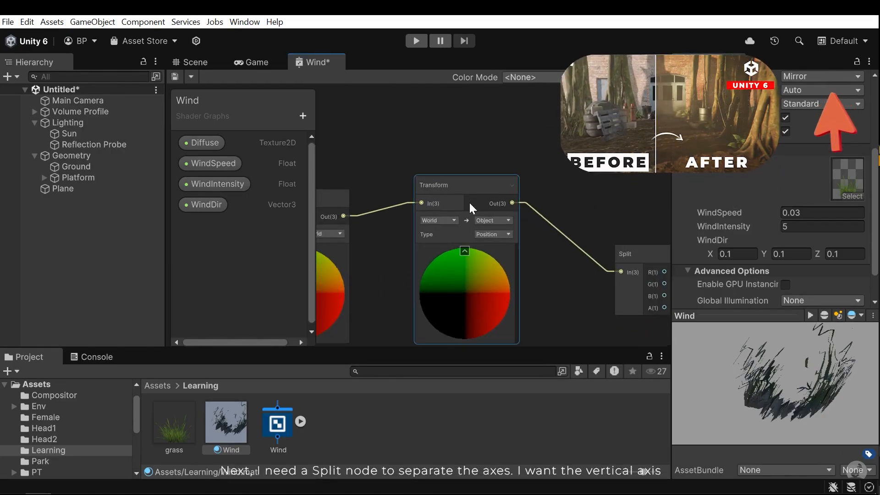
middle_drag(546, 250, 393, 227)
click(479, 233)
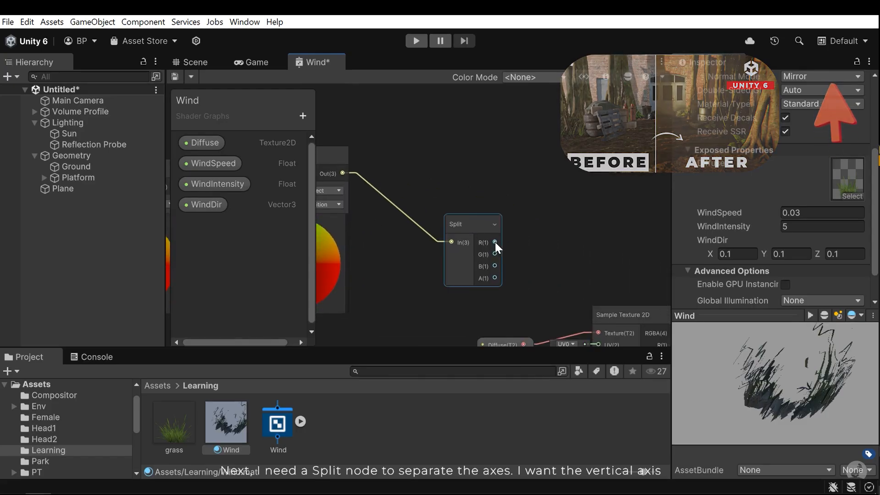
middle_drag(480, 232, 393, 271)
scroll(485, 232, down, 2)
scroll(389, 244, up, 1)
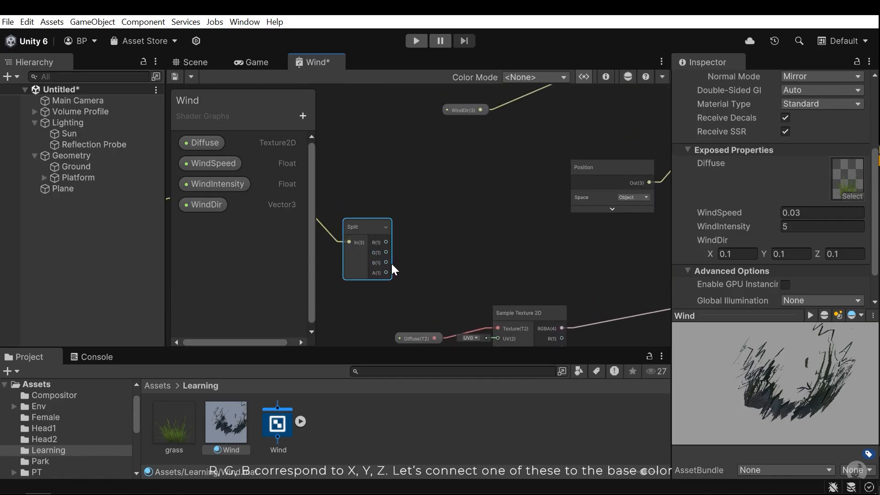
drag(386, 262, 574, 238)
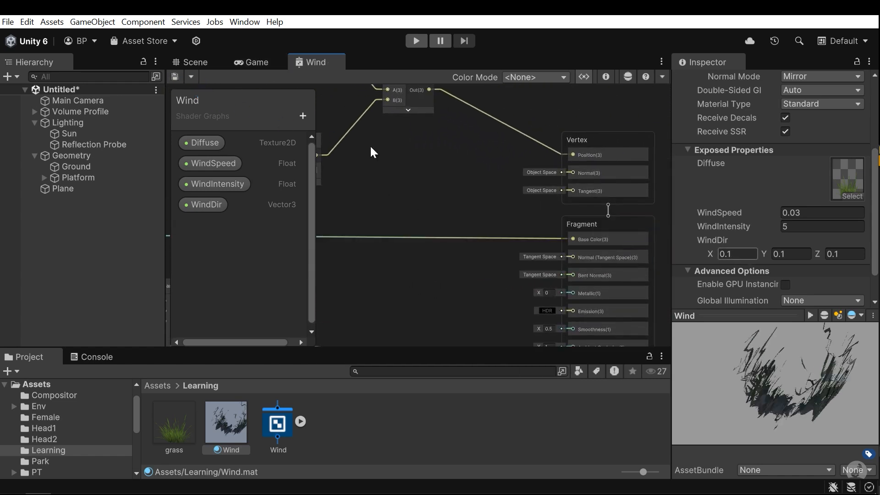
Examine how the Split B channel shades the grass in the Scene view and return to the Wind graph.
click(191, 58)
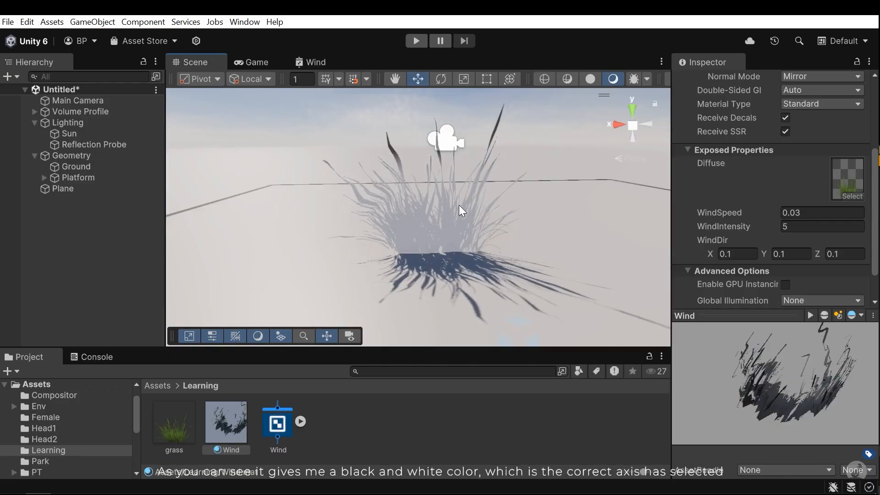
mouse_move(437, 249)
middle_down()
mouse_move(448, 232)
mouse_move(431, 239)
middle_up()
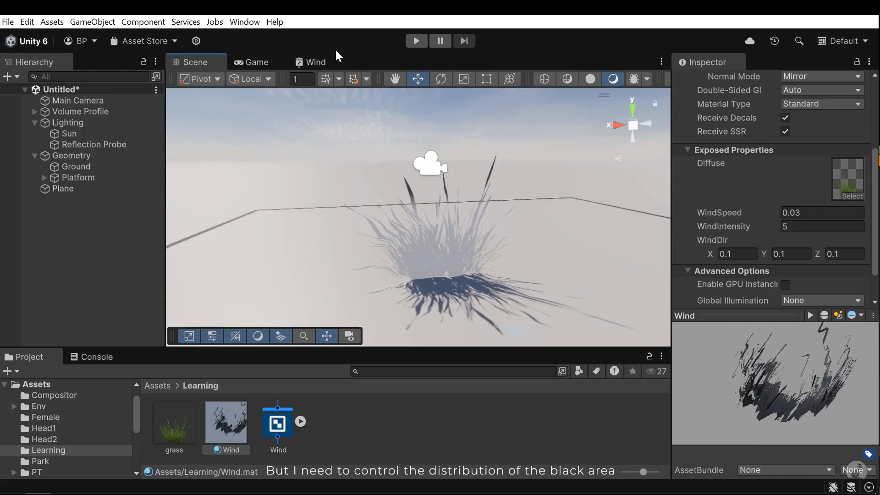
click(316, 62)
Create a Float property named Exclusion and place it in the graph below the Split node.
middle_drag(412, 151, 469, 221)
click(303, 116)
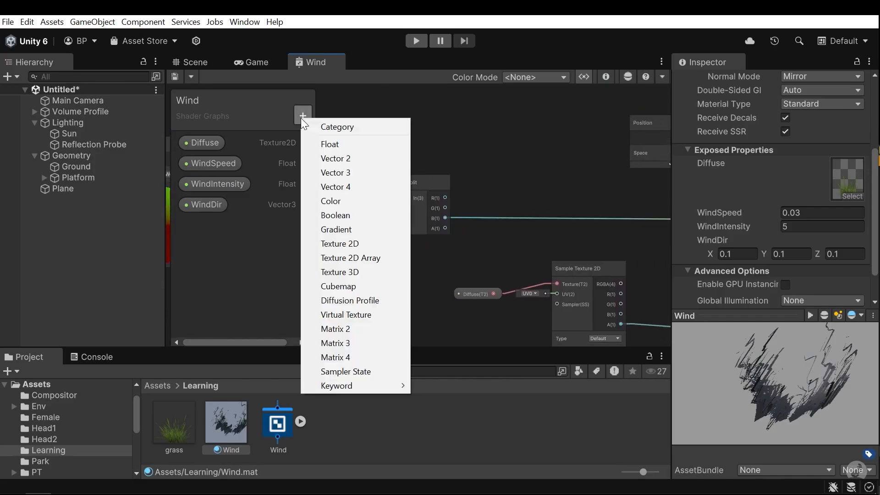
click(331, 143)
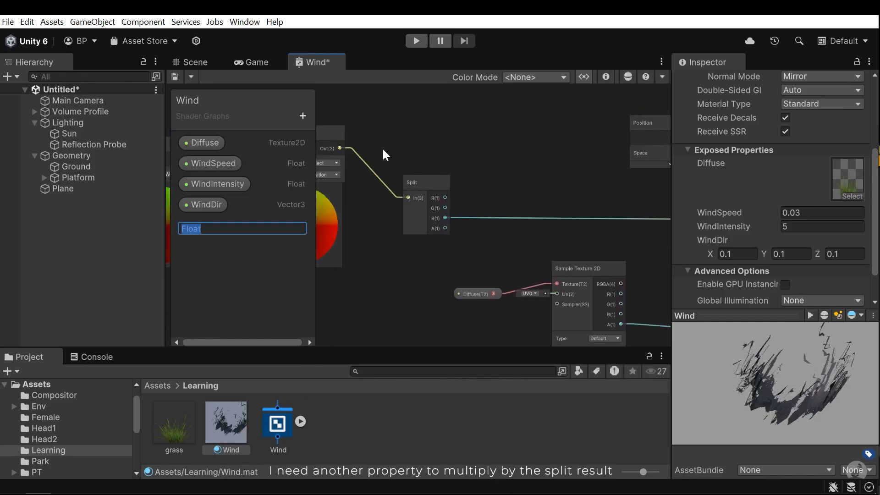
text(Exclusion)
key(Return)
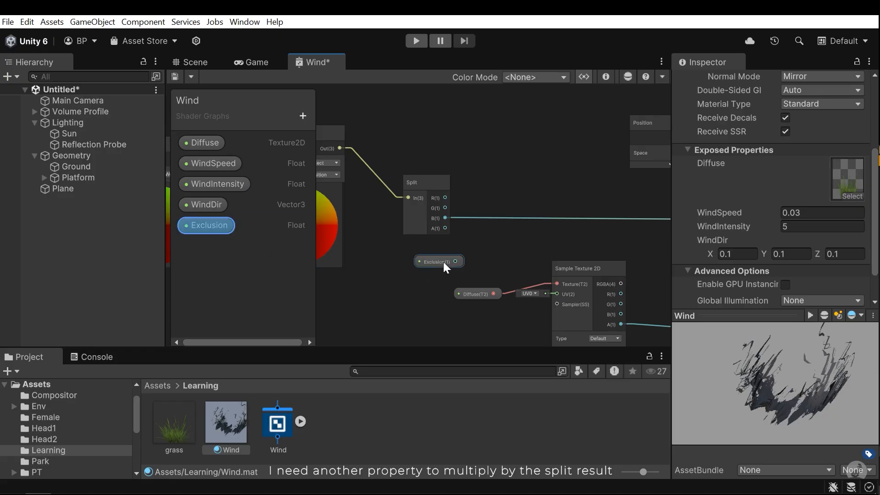
Add a Multiply node after the Split node, with Split's B output into A and Exclusion into B.
click(493, 250)
key(space)
text(m)
key(Return)
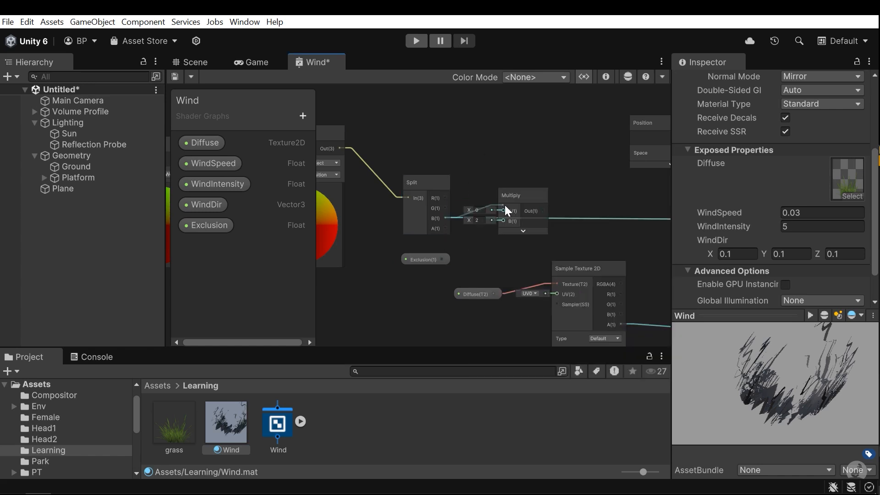
drag(512, 222, 512, 223)
scroll(554, 233, down, 3)
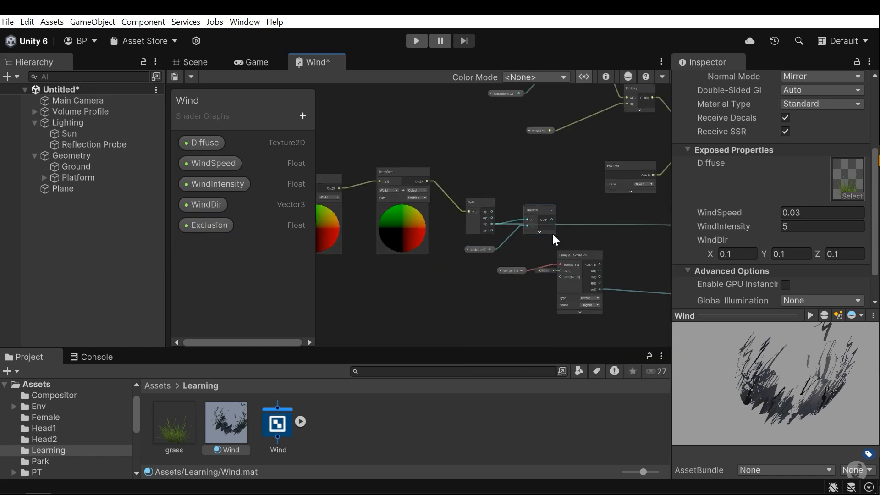
Connect the Exclusion Multiply output to the Fragment Base Color input and save the Wind shader graph.
middle_drag(554, 232, 408, 238)
drag(416, 225, 593, 231)
scroll(373, 237, up, 6)
middle_drag(373, 237, 540, 232)
middle_drag(446, 230, 563, 236)
scroll(563, 236, down, 3)
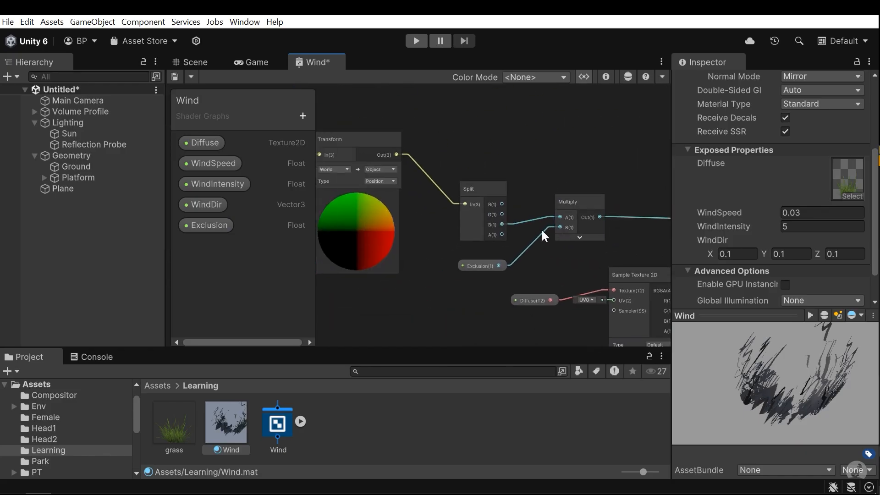
click(176, 76)
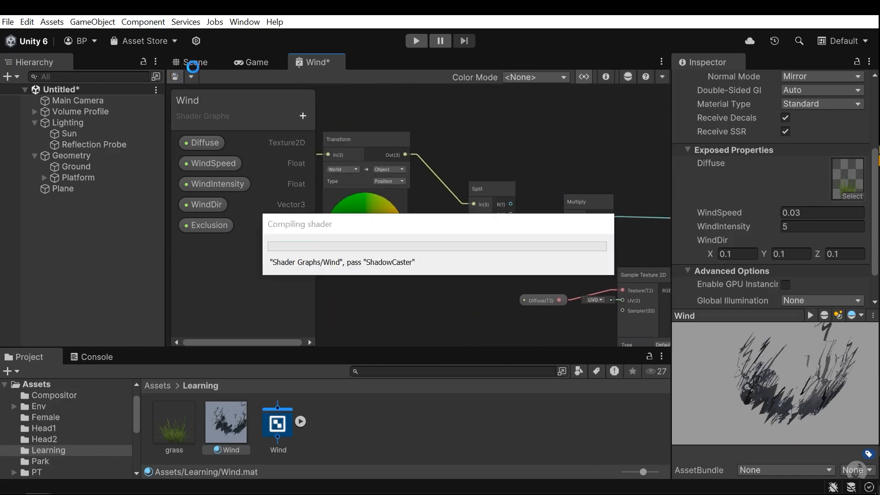
Set the Wind material's Exclusion to 0.05 while viewing the grass in the Scene view.
click(195, 63)
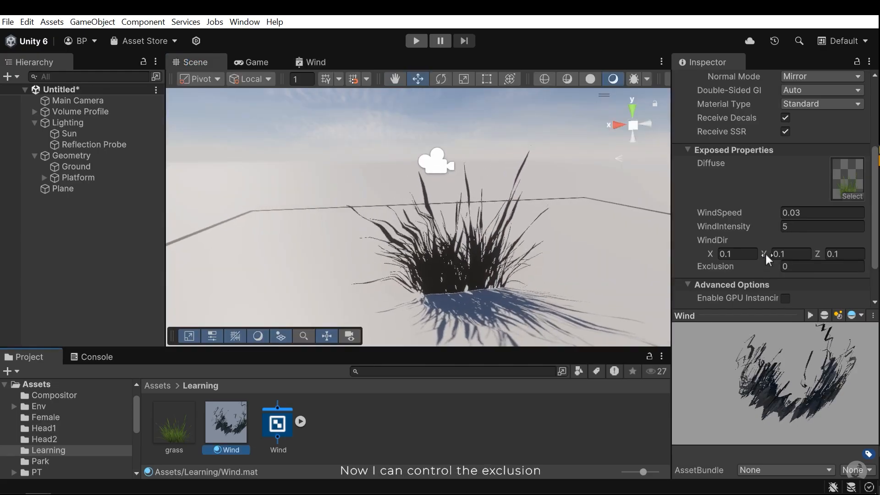
scroll(797, 233, down, 3)
mouse_move(719, 214)
mouse_down()
mouse_move(734, 217)
mouse_move(717, 224)
mouse_up()
mouse_move(408, 236)
middle_down()
mouse_move(401, 232)
mouse_move(419, 232)
middle_up()
alt+drag(419, 232, 415, 262)
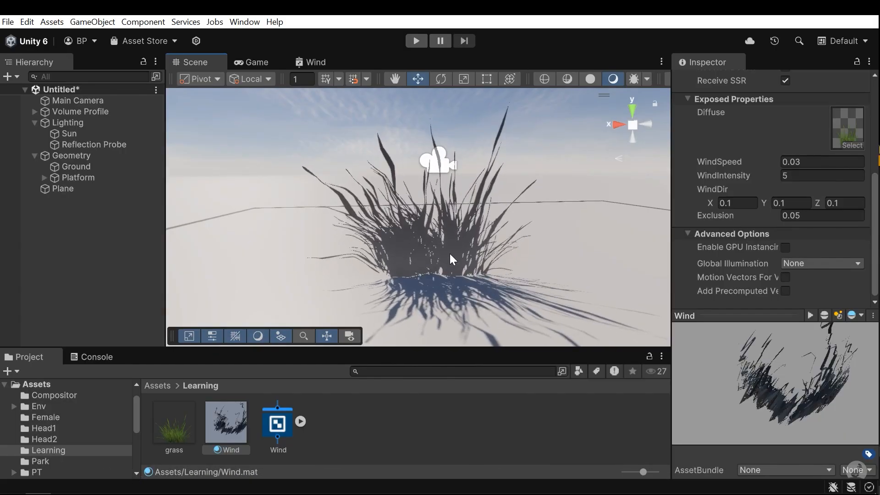
Add a One Minus node to the Wind graph and feed it from the Exclusion Multiply node's output.
click(311, 62)
scroll(482, 214, down, 2)
middle_drag(522, 218, 497, 221)
middle_drag(567, 225, 475, 229)
scroll(490, 233, up, 2)
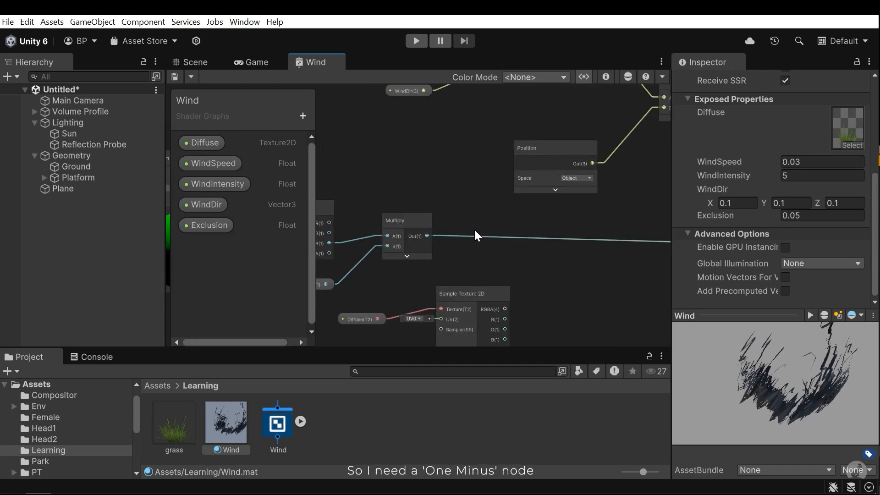
key(space)
text(one)
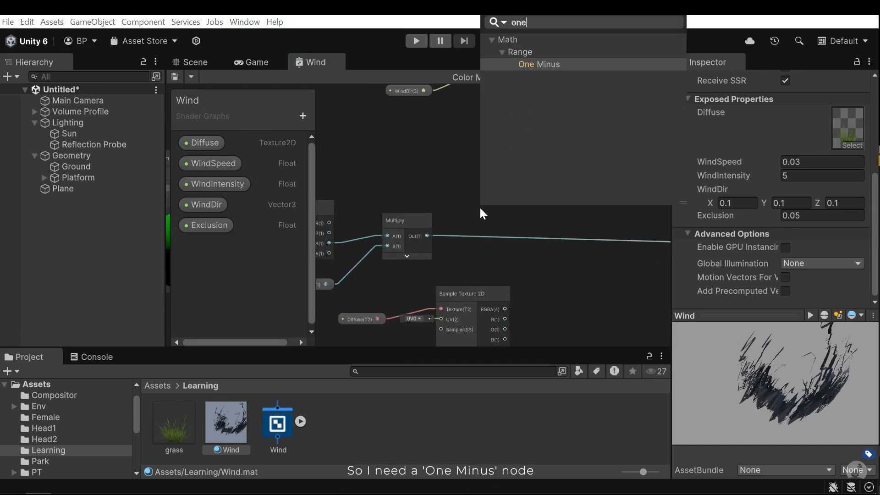
key(Return)
click(417, 243)
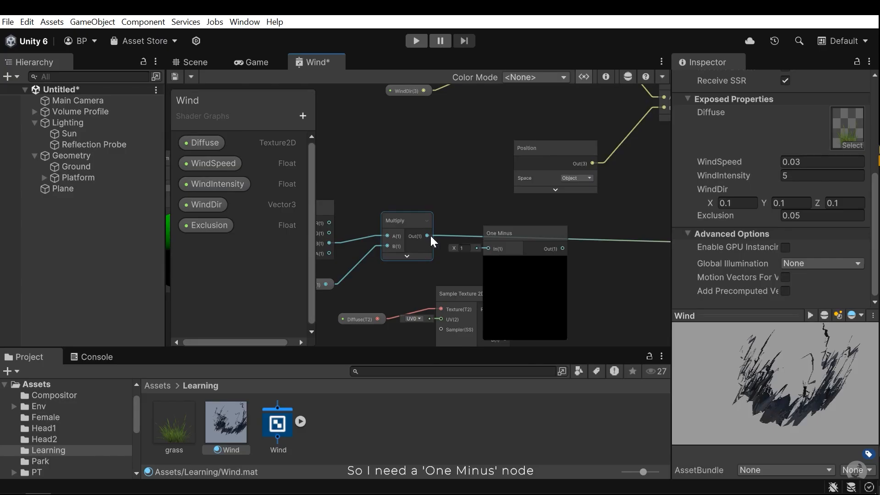
drag(484, 250, 487, 249)
Connect the One Minus output to the Fragment Base Color input.
middle_drag(541, 257, 385, 272)
scroll(385, 271, down, 2)
drag(401, 265, 586, 262)
middle_drag(372, 275, 554, 263)
scroll(524, 265, up, 1)
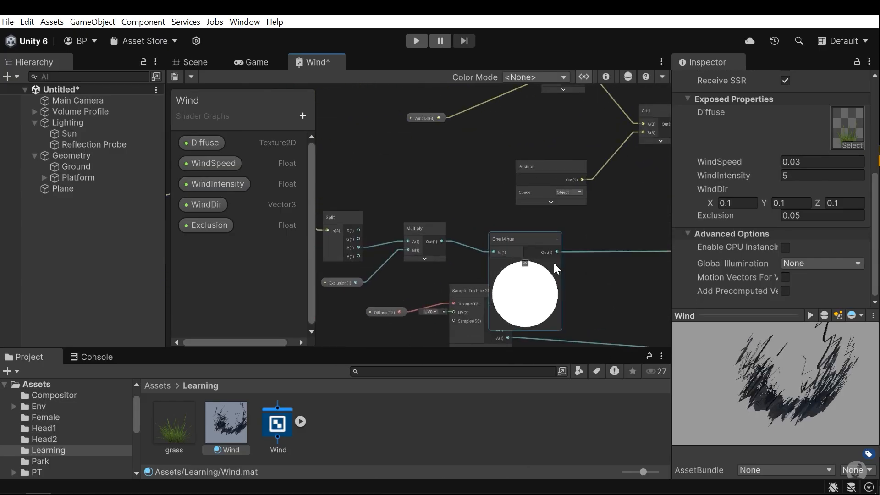
Save the Wind shader graph and set the Wind material's Exclusion to 0.22 while viewing the grass in the Scene view.
middle_drag(413, 252, 544, 256)
scroll(544, 256, down, 1)
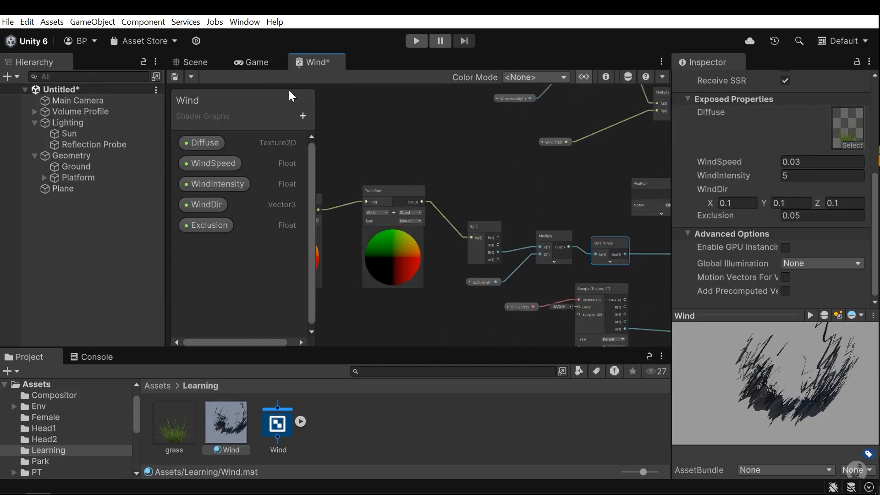
click(207, 66)
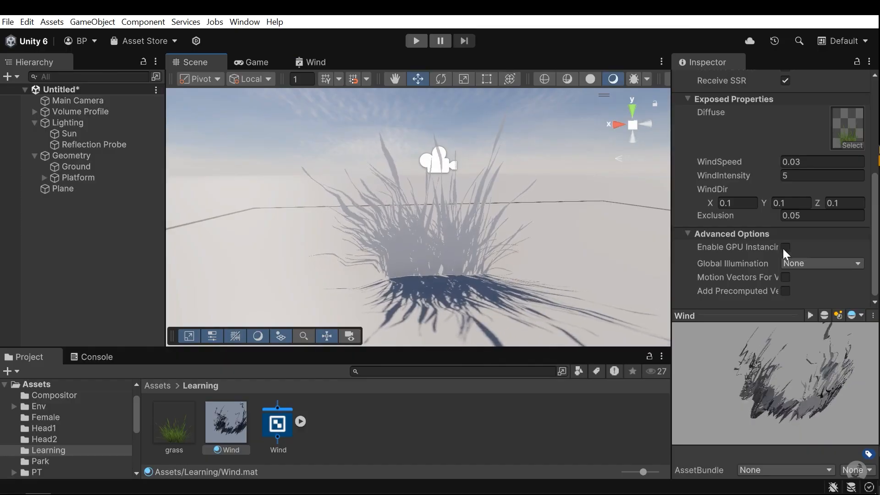
drag(722, 218, 727, 221)
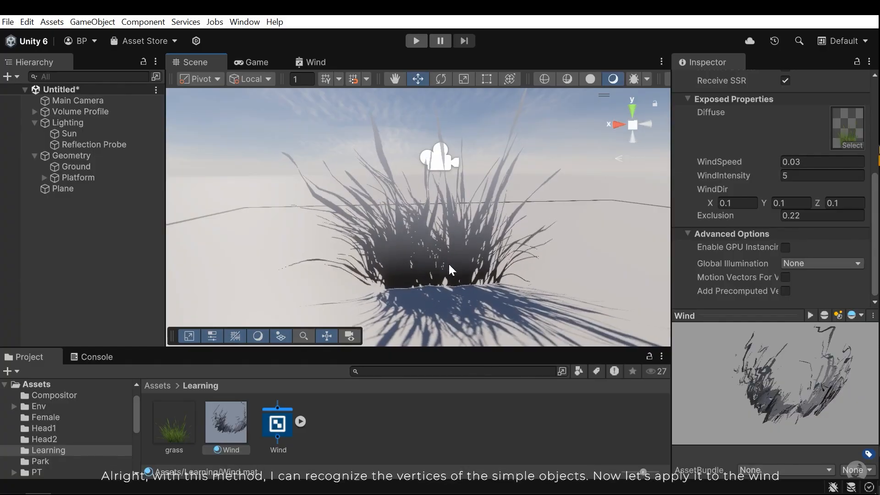
Remove the One Minus link to Base Color and connect Sample Texture 2D's RGBA output to Base Color instead.
click(314, 62)
scroll(445, 258, down, 3)
middle_drag(591, 255, 475, 258)
scroll(476, 258, up, 3)
click(532, 259)
key(Delete)
middle_drag(408, 302, 403, 274)
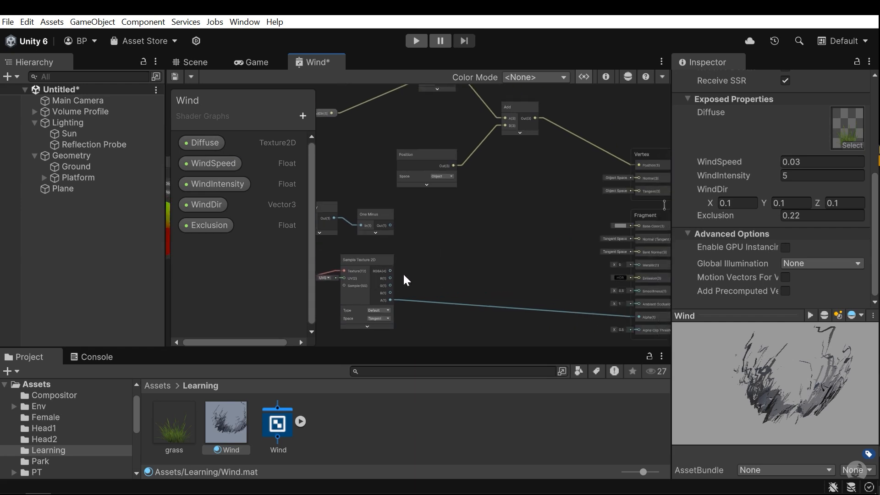
drag(392, 271, 579, 228)
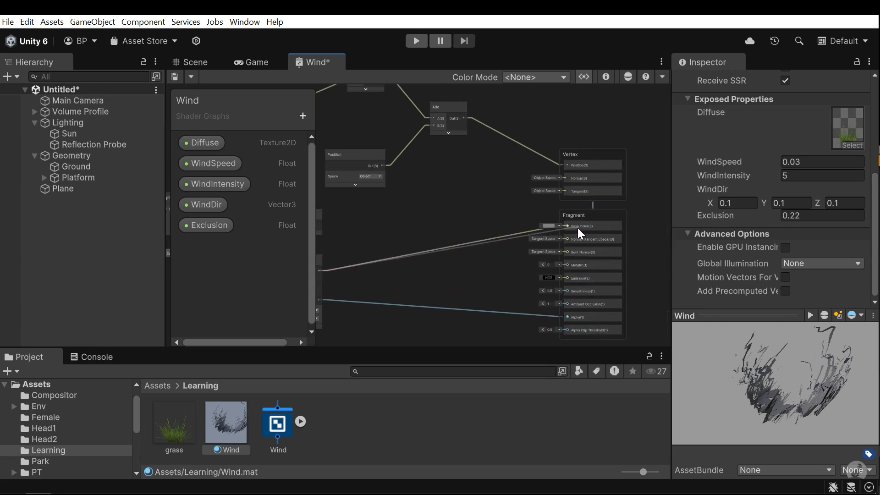
Move the whole exclusion node group, from Position to One Minus with the Exclusion property, above the wind noise nodes.
middle_drag(338, 235, 609, 285)
scroll(507, 270, down, 3)
middle_drag(556, 278, 598, 287)
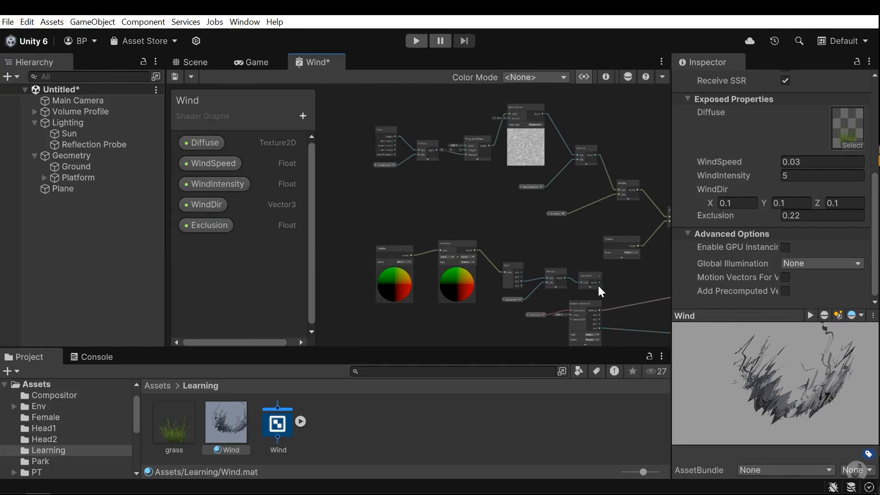
drag(597, 293, 463, 277)
drag(395, 271, 396, 272)
scroll(516, 301, up, 2)
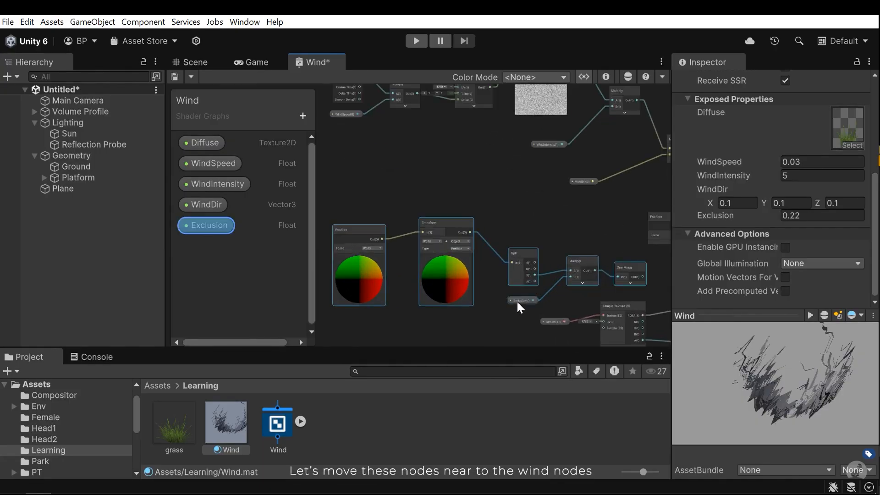
scroll(509, 298, down, 2)
scroll(518, 309, up, 2)
scroll(512, 295, down, 1)
drag(506, 292, 415, 182)
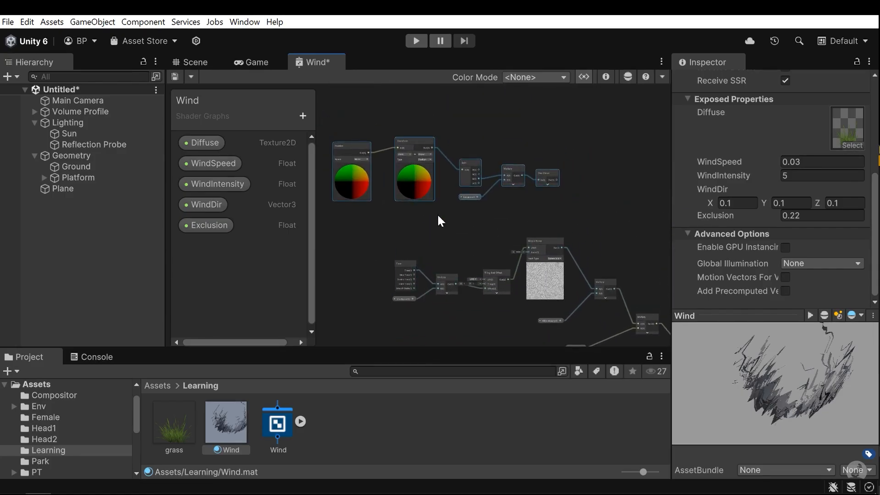
Add a Multiply node beside the noise, with One Minus feeding A and the Simple Noise output feeding B.
middle_drag(467, 234, 449, 296)
scroll(567, 249, up, 1)
middle_drag(550, 307, 503, 236)
scroll(534, 228, up, 1)
scroll(536, 234, up, 1)
key(space)
text(mul)
key(Return)
click(575, 263)
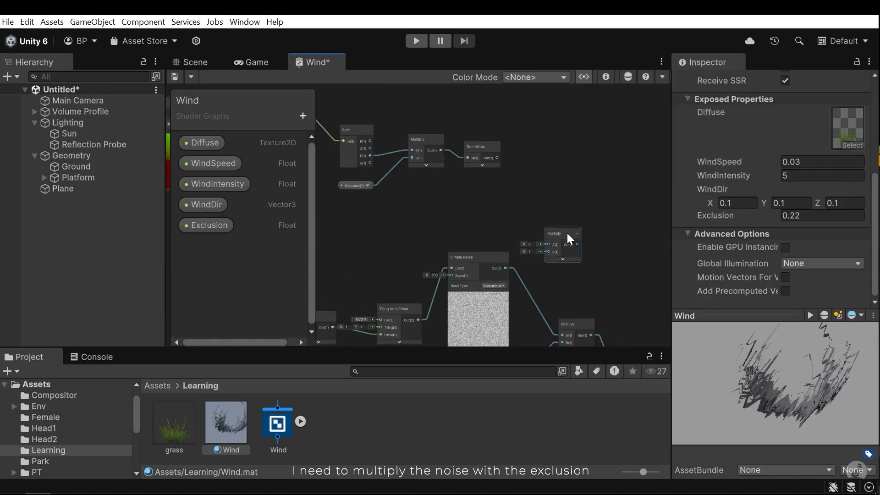
scroll(564, 231, up, 1)
drag(485, 144, 500, 156)
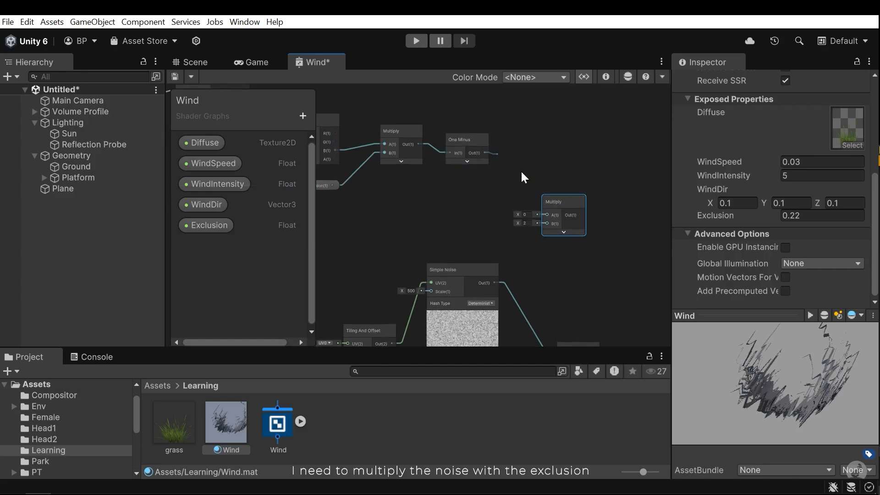
drag(503, 282, 545, 222)
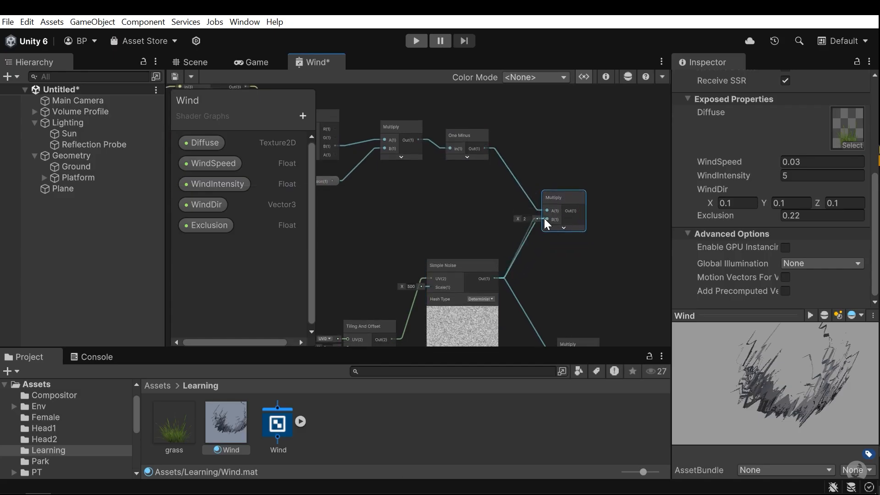
Connect the new Multiply output to input A of the WindIntensity Multiply and reposition the downstream wind nodes.
scroll(532, 222, down, 3)
drag(505, 167, 492, 271)
scroll(462, 251, down, 3)
middle_drag(462, 251, 606, 259)
middle_drag(497, 282, 366, 223)
middle_drag(599, 308, 582, 296)
drag(473, 211, 471, 203)
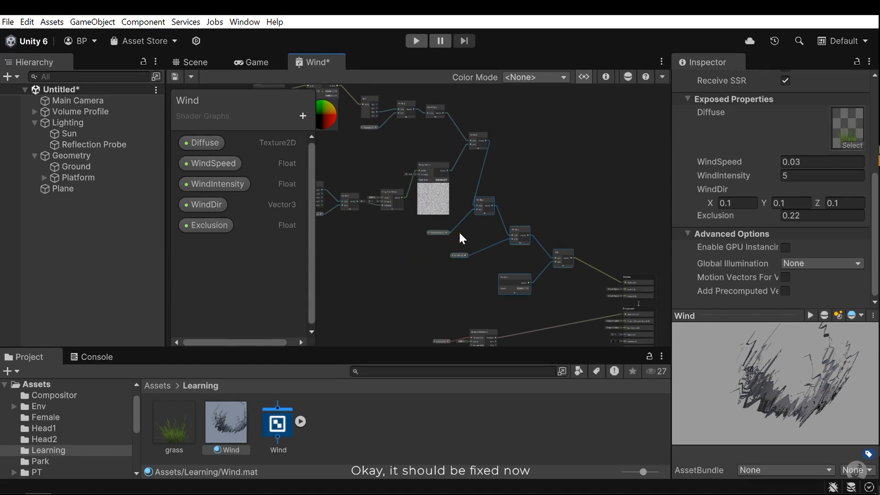
click(537, 159)
Check the rewired wind and exclusion chain, then save the Wind shader graph.
scroll(510, 231, down, 3)
mouse_move(510, 232)
middle_down()
mouse_move(569, 245)
mouse_move(522, 234)
middle_up()
scroll(522, 234, up, 3)
scroll(501, 207, up, 2)
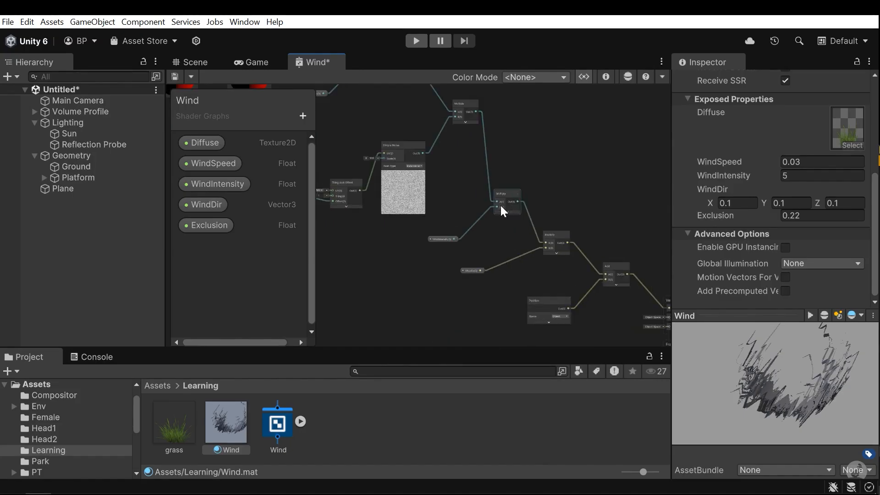
click(175, 76)
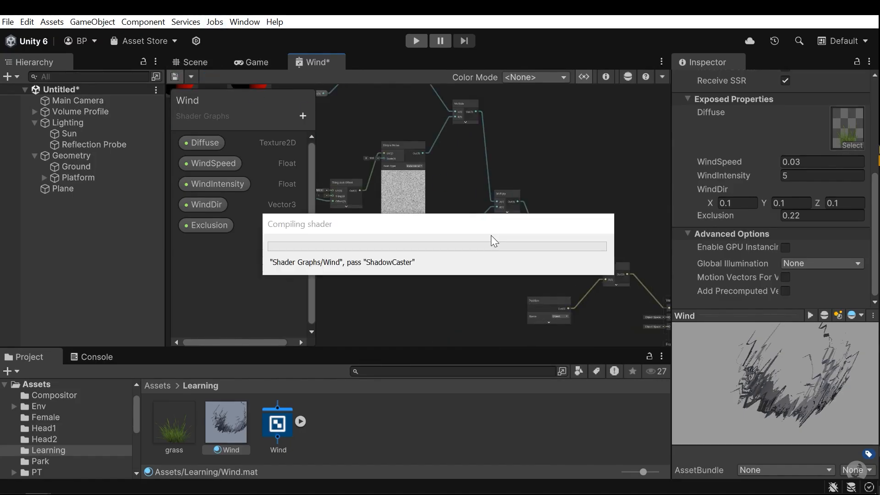
Set the Wind material's Exclusion to 0.24 and WindIntensity to 3 while viewing the grass base in the Scene view.
click(205, 61)
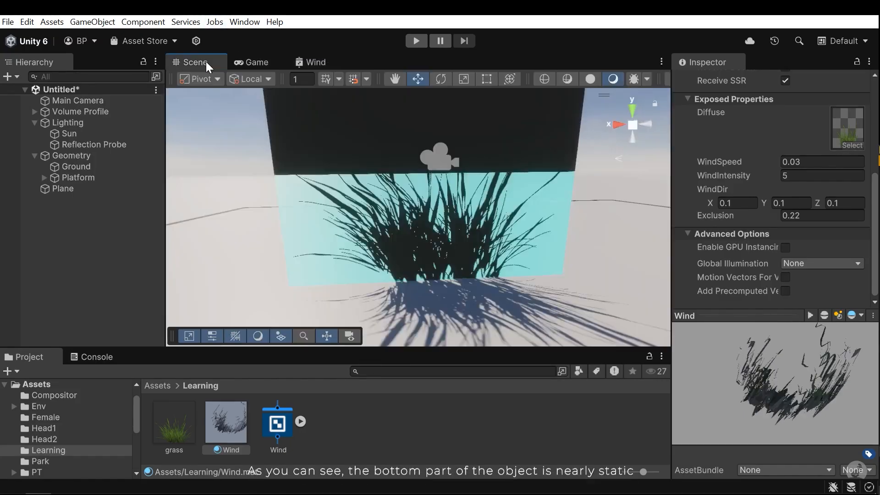
scroll(448, 281, up, 3)
middle_drag(483, 271, 472, 202)
scroll(449, 222, up, 3)
scroll(449, 222, up, 4)
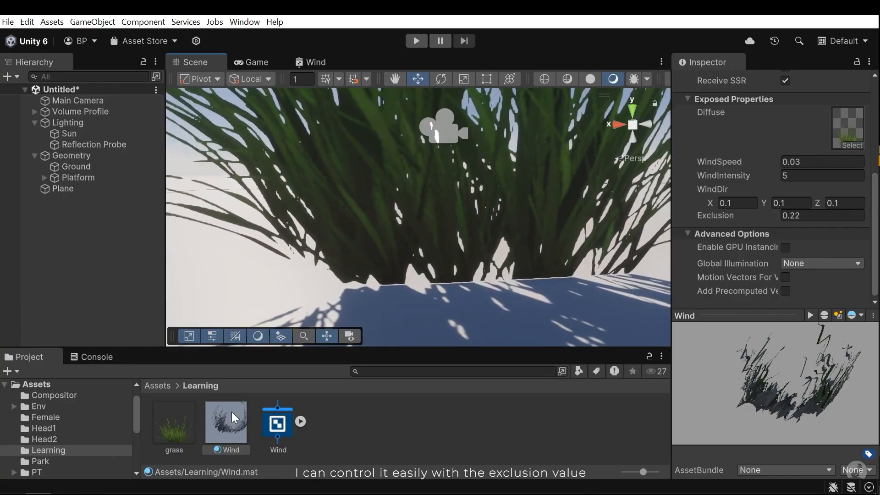
drag(718, 215, 719, 216)
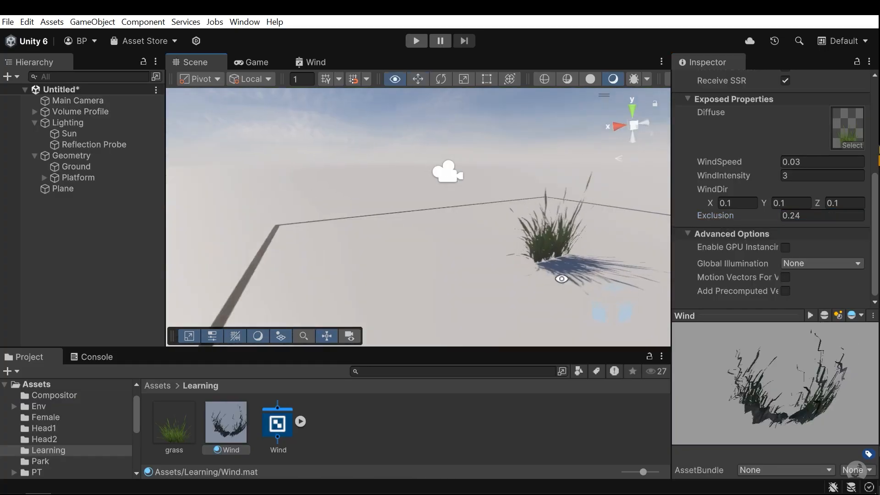
Examine the swaying grass and its base from several angles in the Scene view.
alt+drag(561, 279, 582, 279)
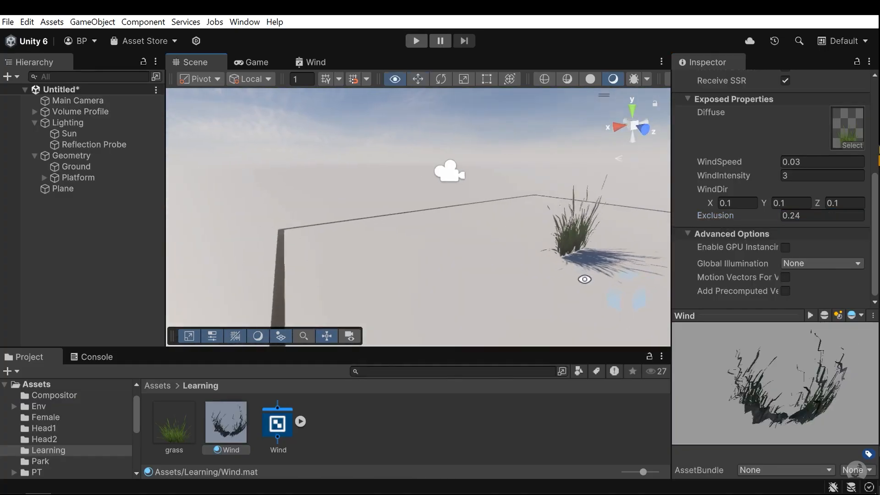
middle_drag(582, 278, 476, 244)
scroll(477, 256, up, 3)
mouse_move(477, 256)
alt+mouse_down()
mouse_move(651, 252)
mouse_move(472, 262)
alt+mouse_up()
middle_drag(406, 254, 463, 257)
alt+right_drag(463, 258, 521, 267)
alt+drag(520, 267, 447, 256)
middle_drag(448, 255, 480, 265)
scroll(484, 253, up, 2)
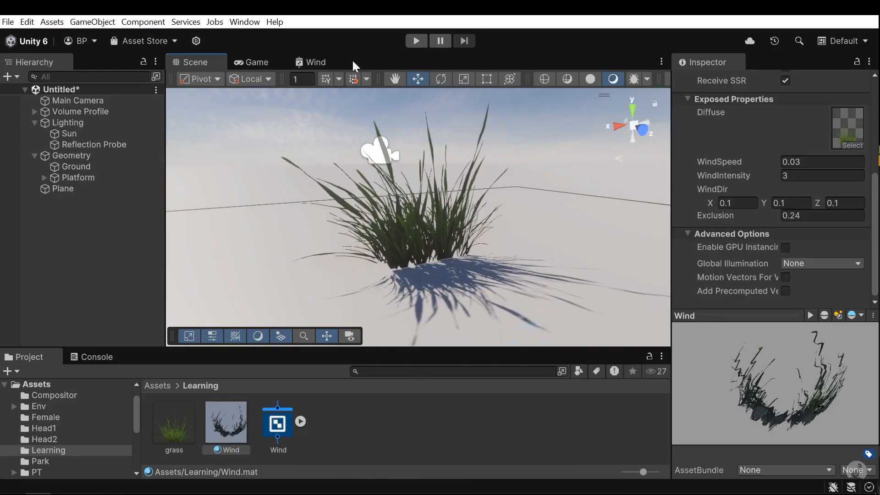
Create a Vector3 property named WindDir2 in the Wind graph and place it below the WindDir node.
click(316, 62)
click(303, 114)
click(343, 171)
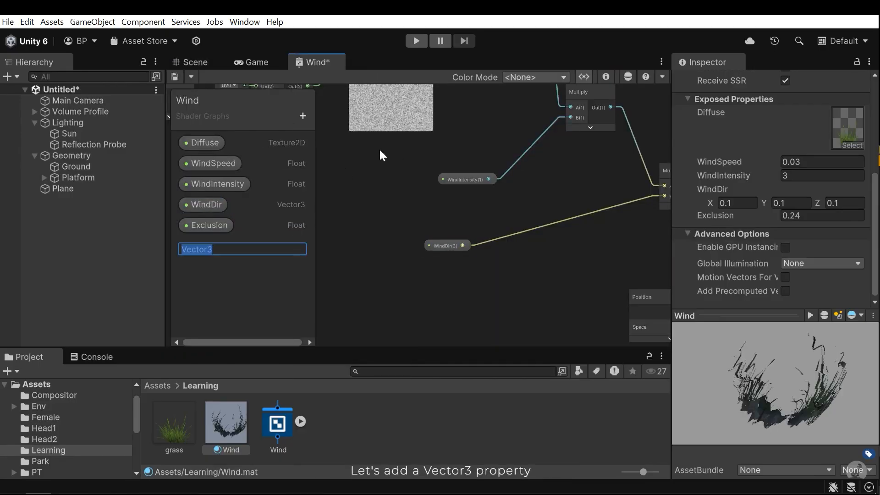
text(Wind)
key(BackSpace)
text(r2)
key(Return)
drag(213, 245, 360, 267)
drag(442, 271, 437, 274)
middle_drag(466, 262, 434, 252)
drag(417, 259, 418, 271)
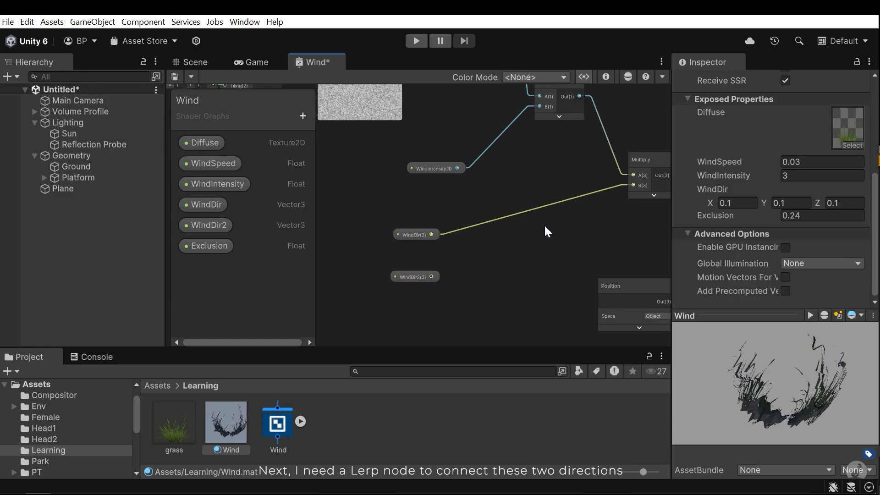
Add a Lerp node with WindDir connected to A and WindDir2 connected to B.
key(space)
text(lerp)
key(Return)
drag(576, 253, 524, 209)
scroll(481, 222, up, 1)
drag(486, 232, 497, 211)
drag(428, 285, 534, 212)
click(542, 244)
Add a Random Range node and place it below the WindDir2 node.
drag(511, 252, 422, 285)
text(ran)
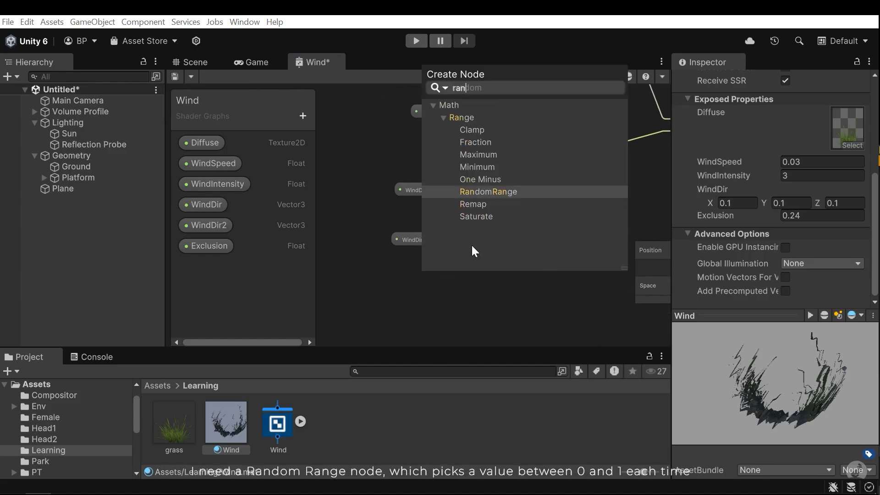
click(491, 190)
drag(484, 323, 445, 244)
click(442, 298)
middle_drag(434, 269, 447, 290)
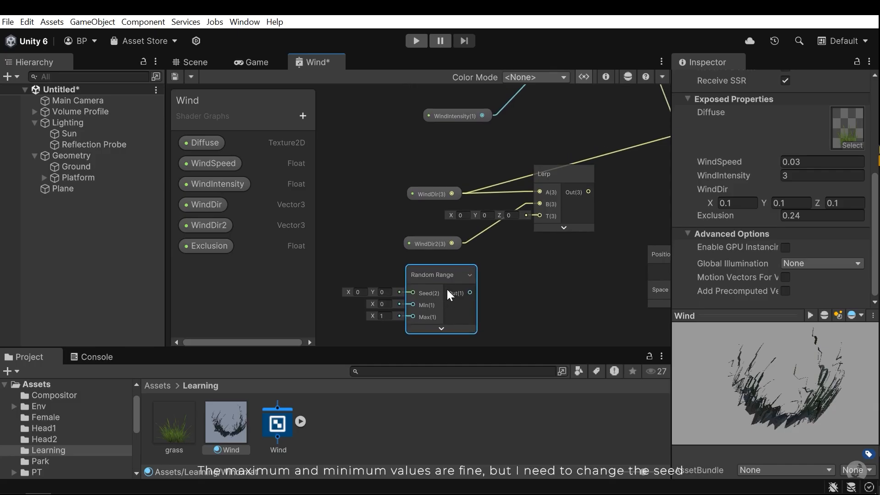
Set the Random Range seed to 1 on X and Y and connect its output to the Lerp's T input.
scroll(426, 299, up, 1)
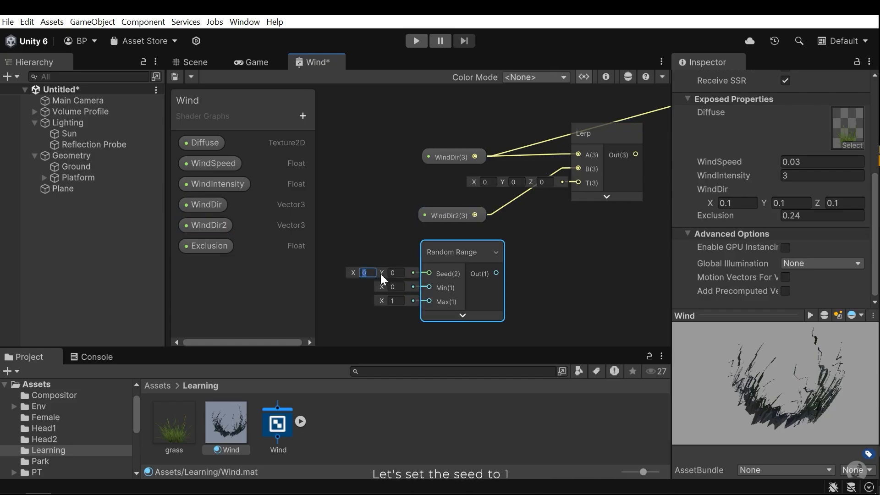
click(397, 273)
text(1)
middle_drag(506, 284, 454, 298)
click(455, 299)
drag(446, 285, 477, 251)
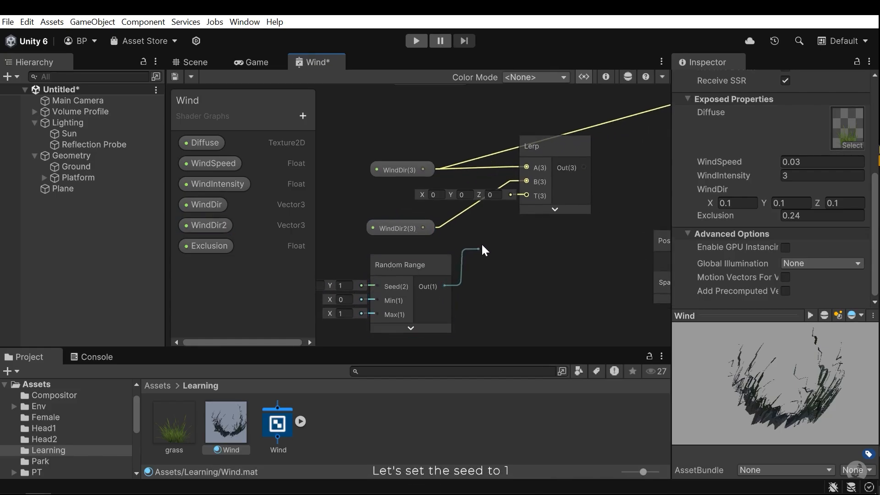
drag(519, 195, 522, 194)
Connect the Lerp output to B of the wind direction Multiply, replacing WindDir, and save the Wind shader graph.
scroll(550, 223, down, 3)
middle_drag(580, 186, 496, 232)
scroll(496, 232, up, 1)
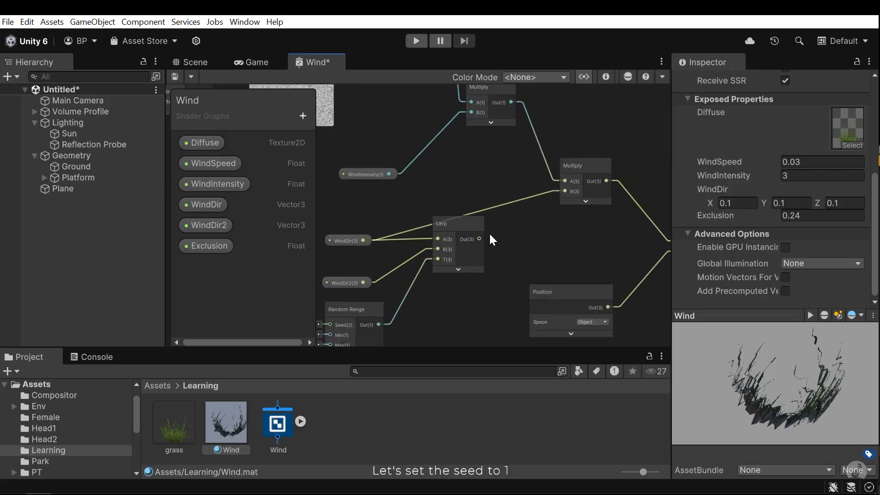
drag(480, 239, 564, 191)
scroll(536, 208, down, 3)
middle_drag(498, 244, 538, 238)
scroll(452, 256, up, 2)
drag(431, 266, 433, 254)
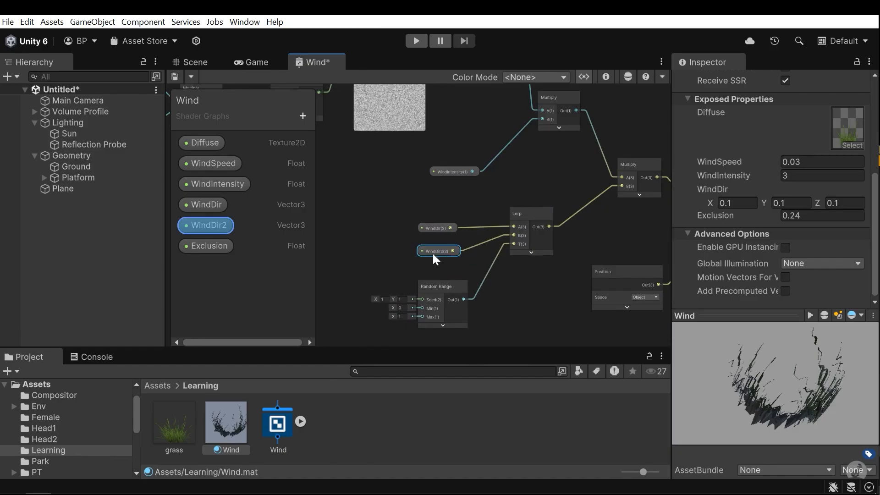
click(175, 78)
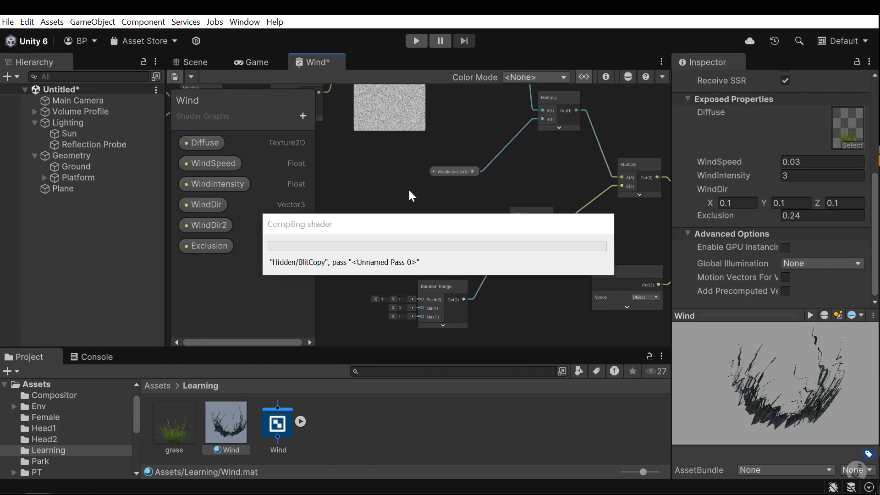
Set the Wind material's WindDir2 to 0.1 on X, Y and Z with the Scene view open.
click(194, 62)
click(743, 229)
text(0.1)
click(785, 204)
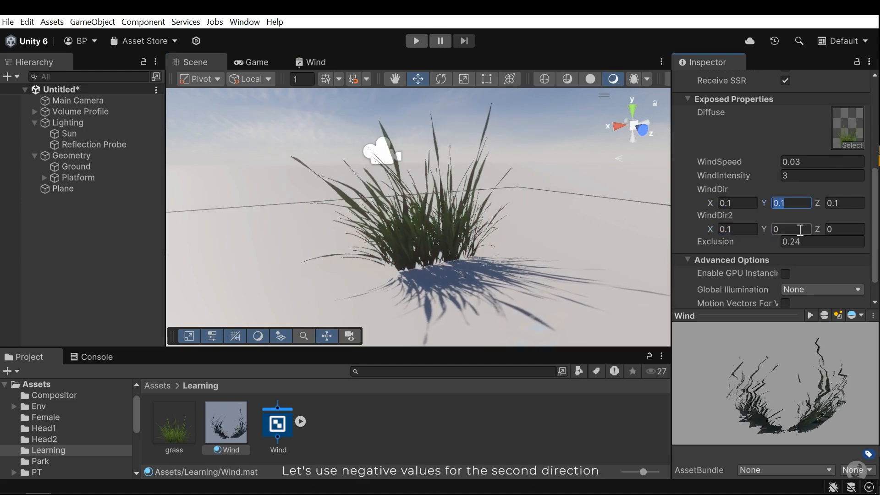
click(729, 228)
click(786, 227)
key(ctrl+v)
click(837, 231)
key(ctrl+v)
Set the Wind material's WindDir2 to -0.1 on X, Y and Z.
click(731, 230)
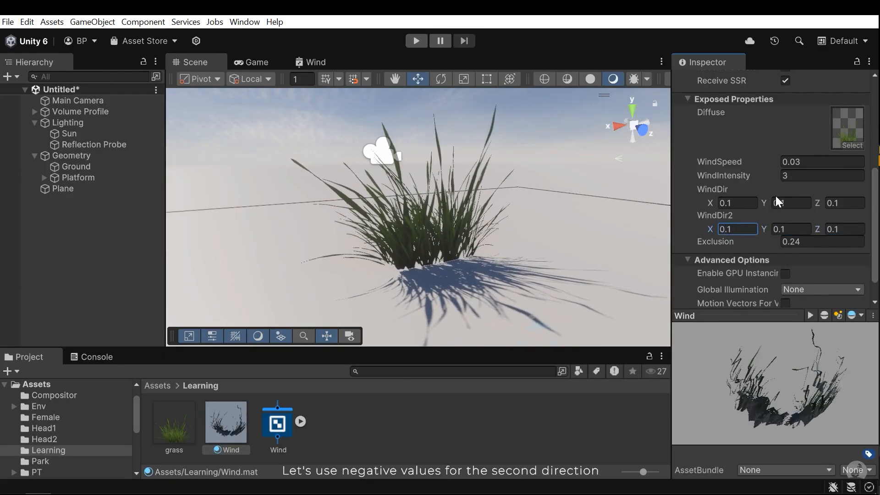
text(-0.1)
key(Tab)
text(-0.1)
key(Tab)
text(-0.1)
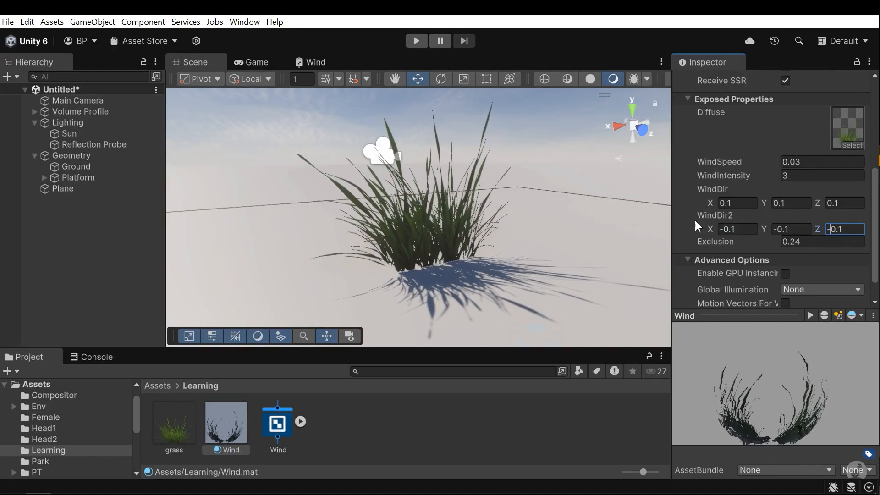
Inspect the grass swaying between the two wind directions from different angles in the Scene view.
click(491, 202)
mouse_move(491, 202)
alt+mouse_down()
mouse_move(483, 214)
mouse_move(564, 214)
mouse_move(481, 207)
alt+mouse_up()
alt+right_drag(481, 207, 492, 206)
alt+drag(492, 206, 418, 224)
middle_drag(467, 226, 447, 229)
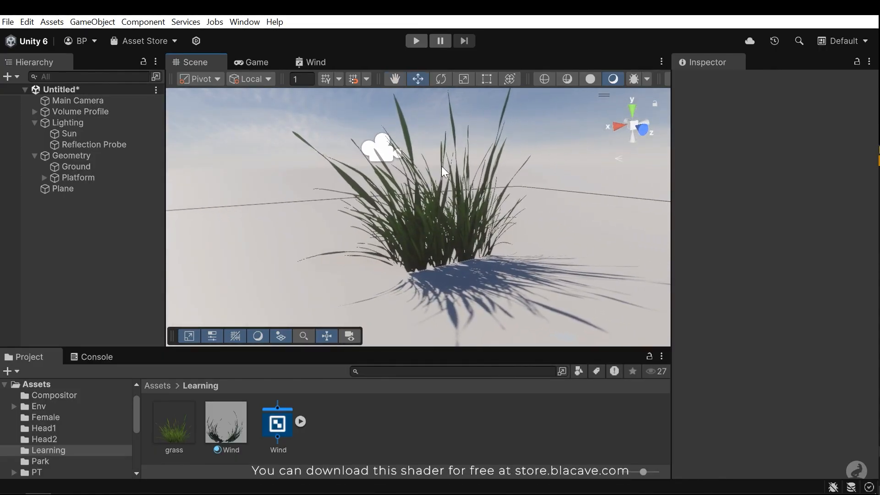
scroll(484, 184, up, 3)
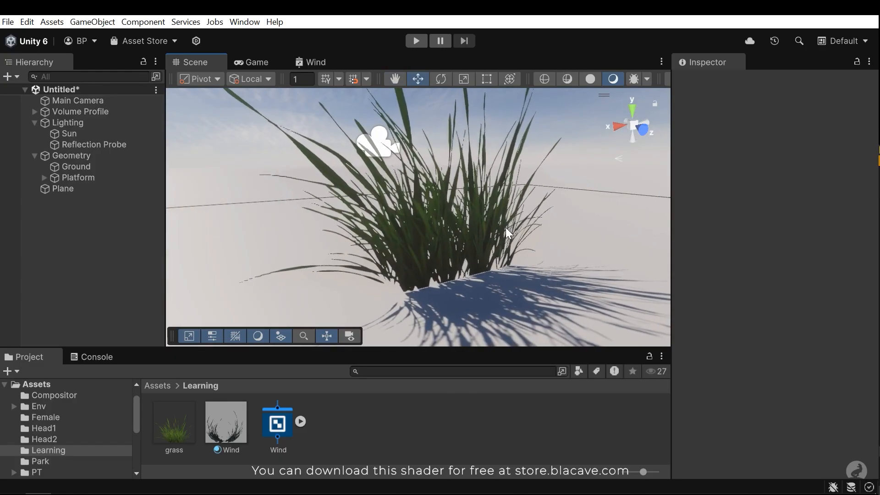
alt+drag(499, 230, 480, 229)
middle_drag(479, 230, 557, 237)
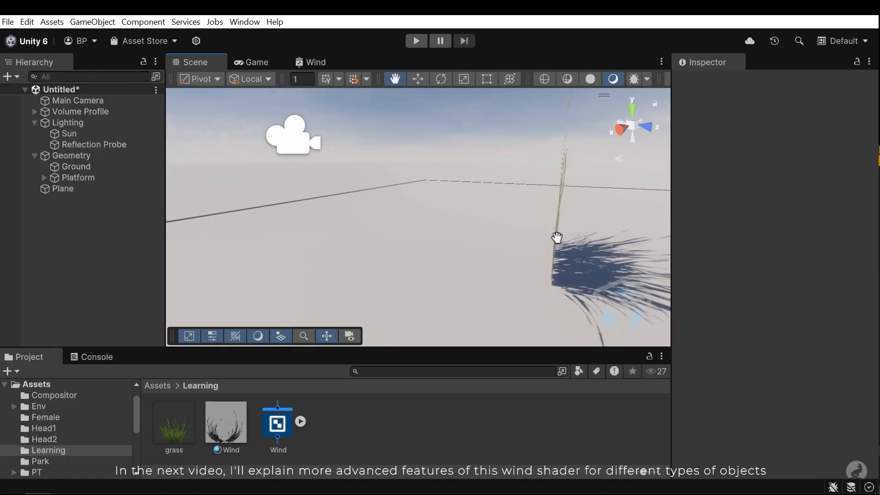
alt+drag(557, 237, 368, 245)
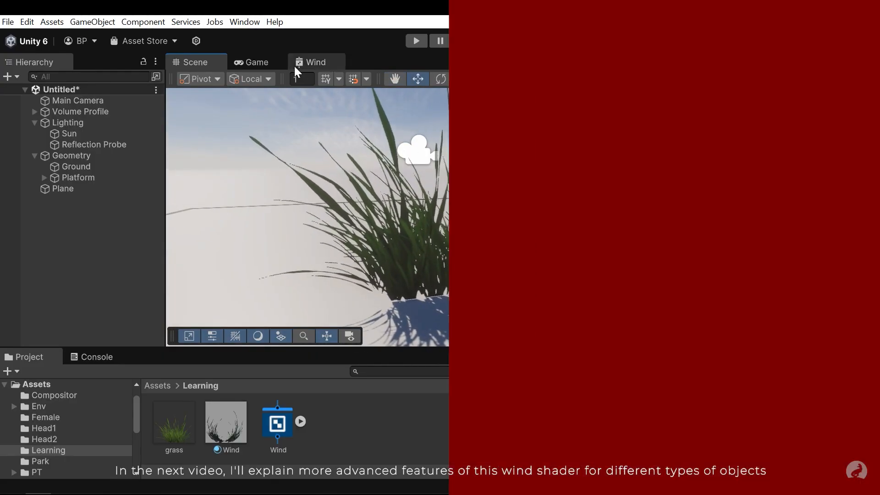